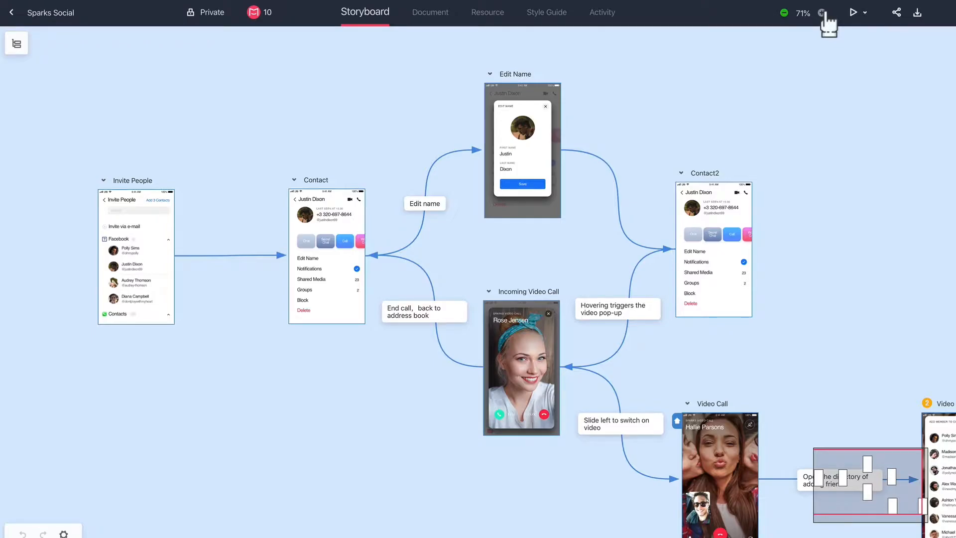
Examine the storyboard's pages and links at different zoom levels up to 300%, finishing at 100%.
{"action": "left_click", "coordinate": [822, 14]}
{"action": "left_click", "coordinate": [822, 14]}
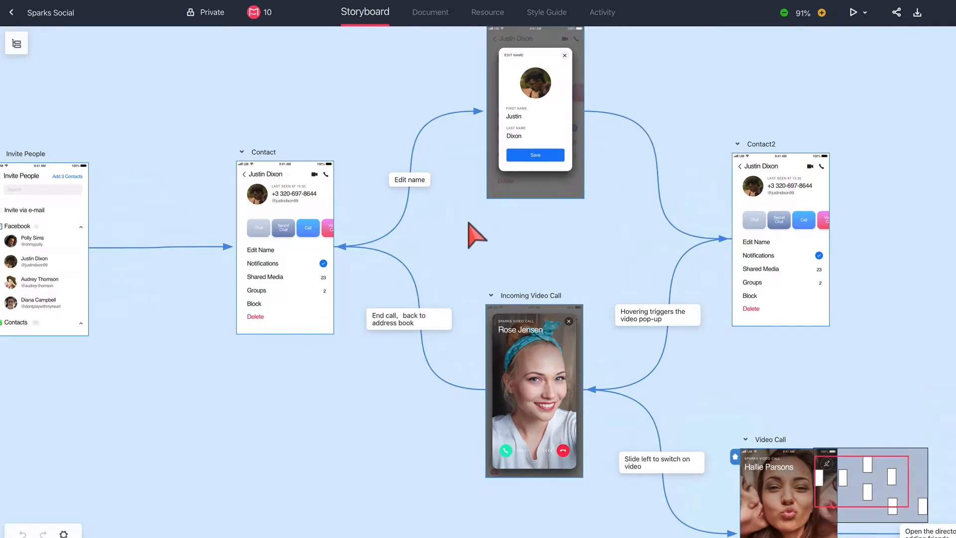
{"action": "scroll", "coordinate": [475, 234], "scroll_direction": "down", "scroll_amount": 2}
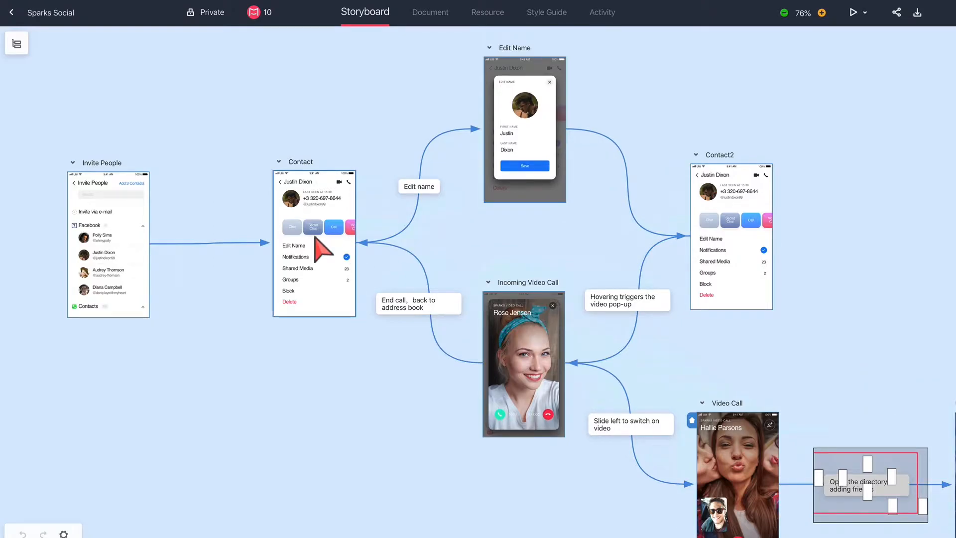
{"action": "scroll", "coordinate": [316, 239], "scroll_direction": "up", "scroll_amount": 3}
{"action": "scroll", "coordinate": [316, 238], "scroll_direction": "up", "scroll_amount": 4}
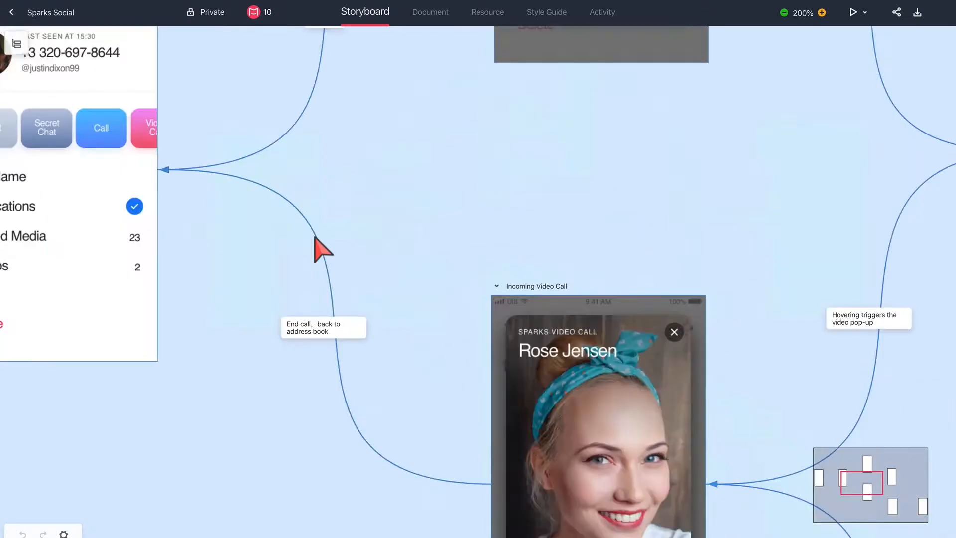
{"action": "scroll", "coordinate": [318, 247], "scroll_direction": "up", "scroll_amount": 2}
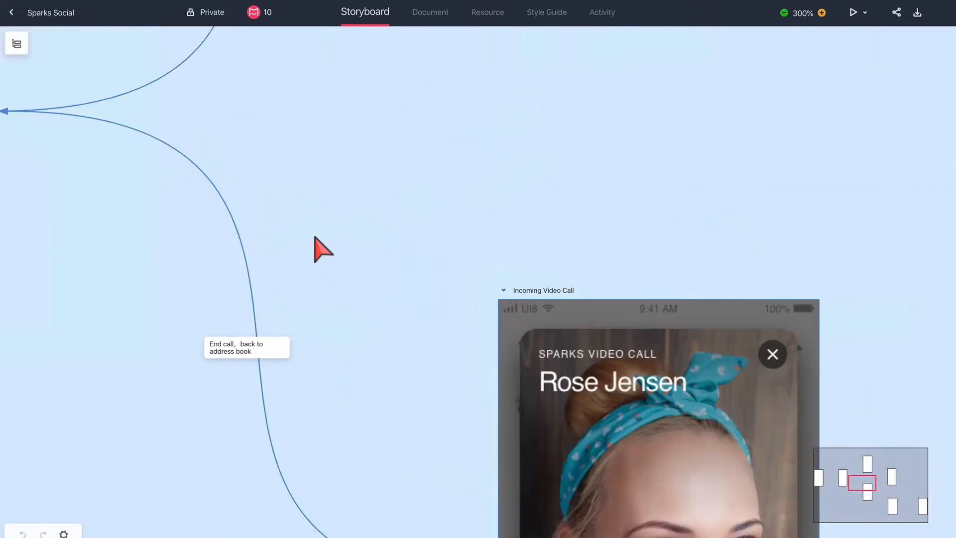
{"action": "key", "text": "ctrl+0"}
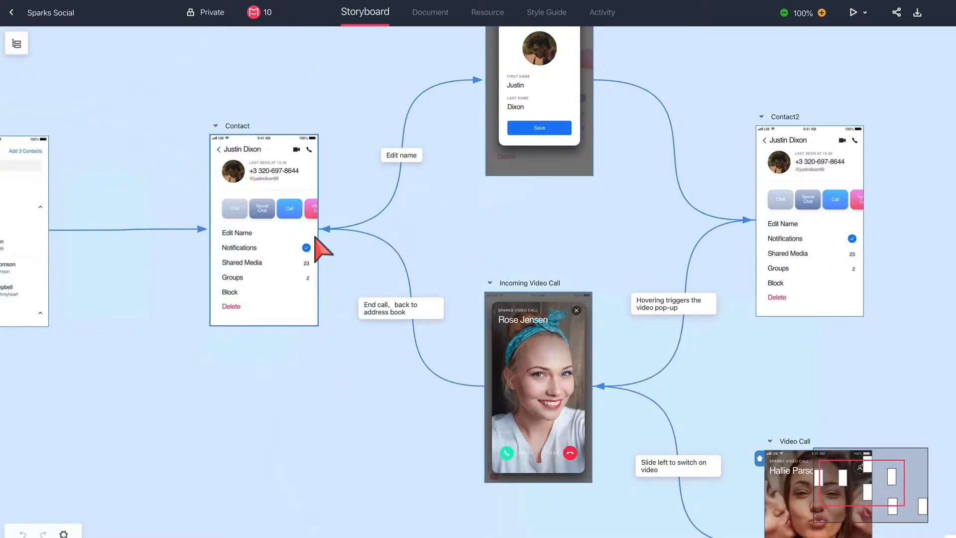
{"action": "scroll", "coordinate": [314, 236], "scroll_direction": "left", "scroll_amount": 2}
{"action": "scroll", "coordinate": [315, 237], "scroll_direction": "up", "scroll_amount": 1}
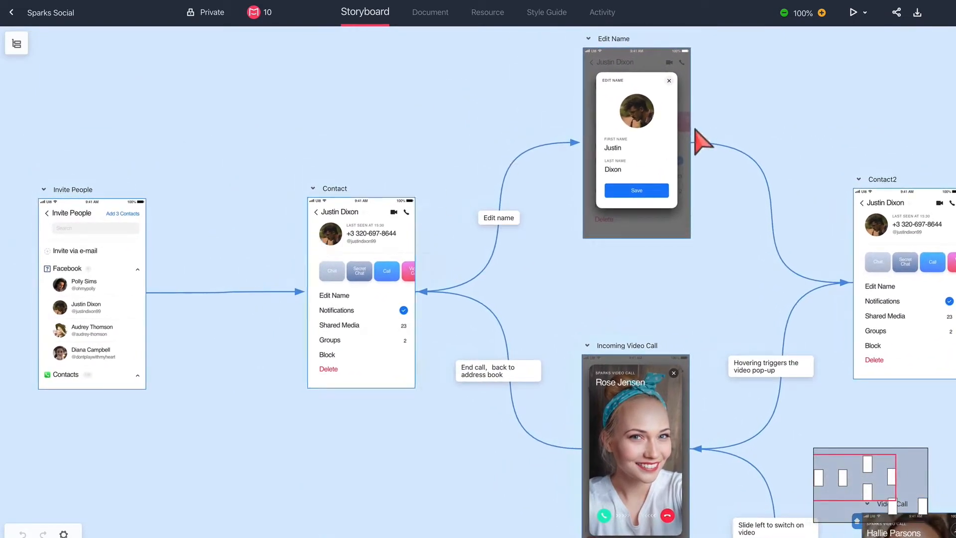
Set the storyboard's zoom level to the custom value of 80%.
{"action": "left_click", "coordinate": [803, 15]}
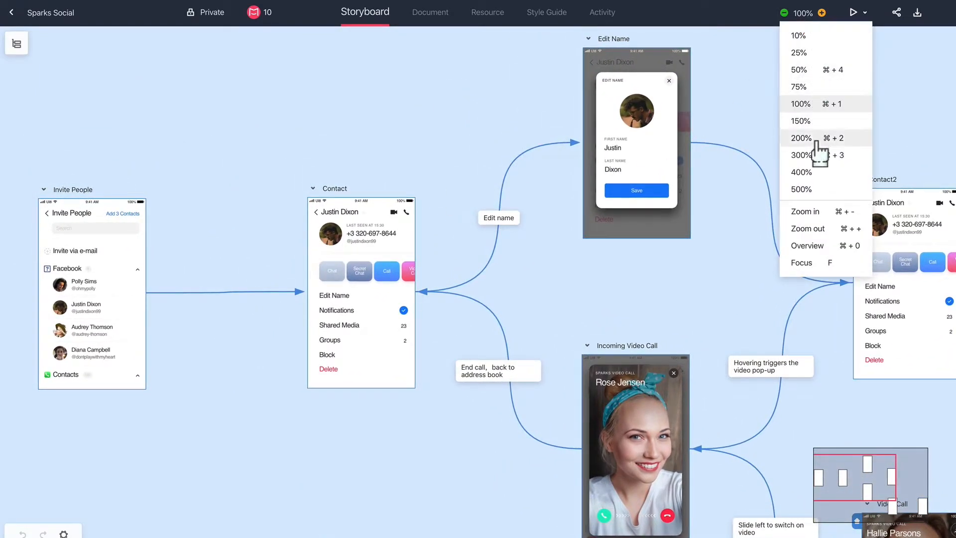
{"action": "left_click", "coordinate": [803, 12]}
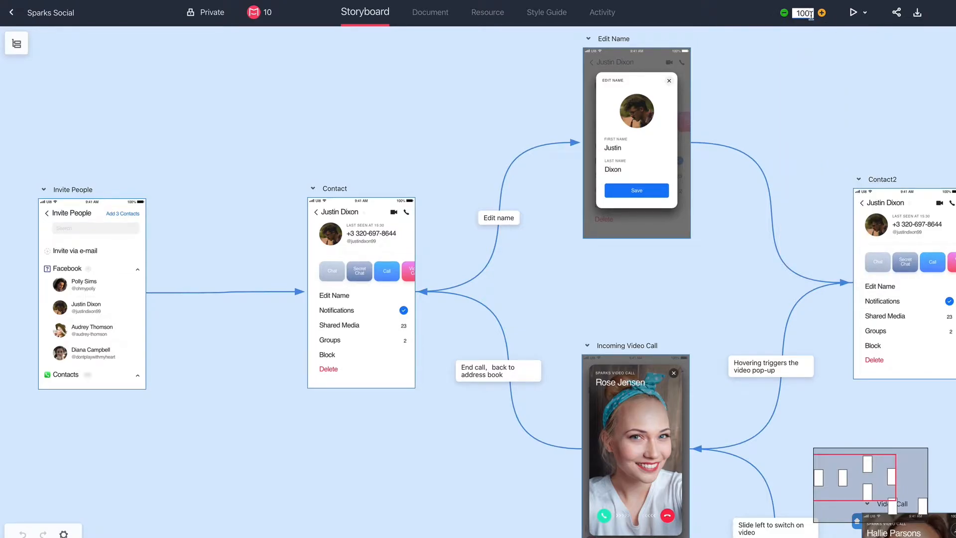
{"action": "double_click", "coordinate": [811, 16]}
{"action": "type", "text": "80"}
{"action": "key", "text": "Return"}
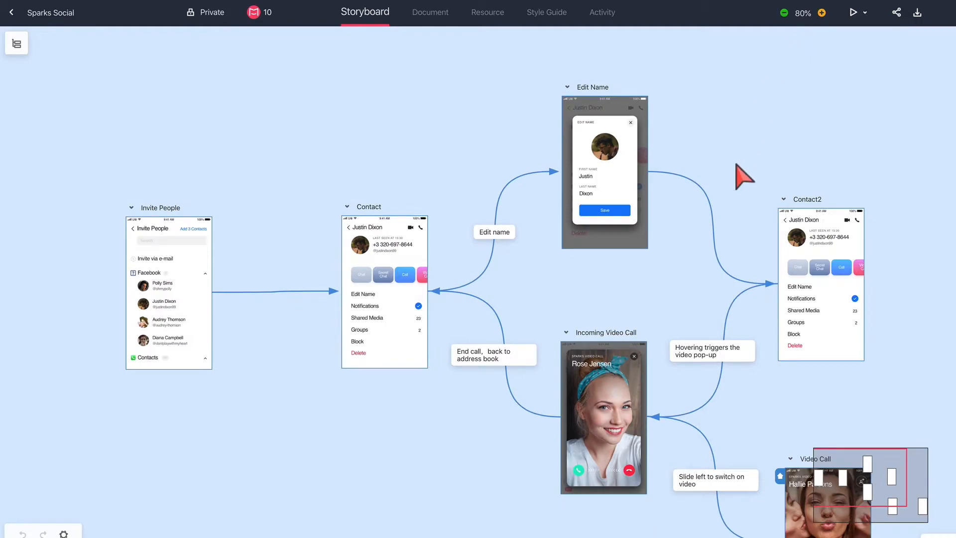
Fit all storyboard pages in view with Overview and display the storyboard in Full Screen.
{"action": "right_click", "coordinate": [431, 140]}
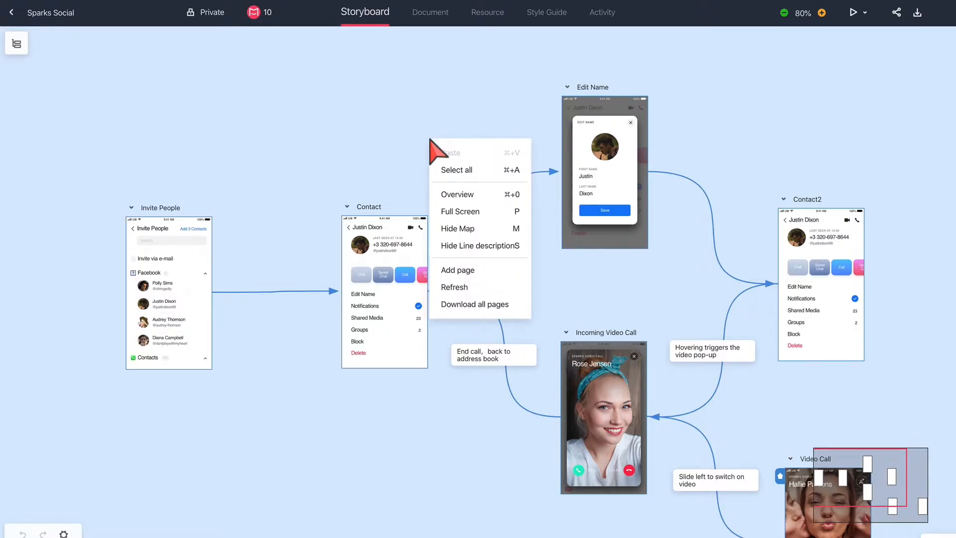
{"action": "left_click", "coordinate": [482, 198]}
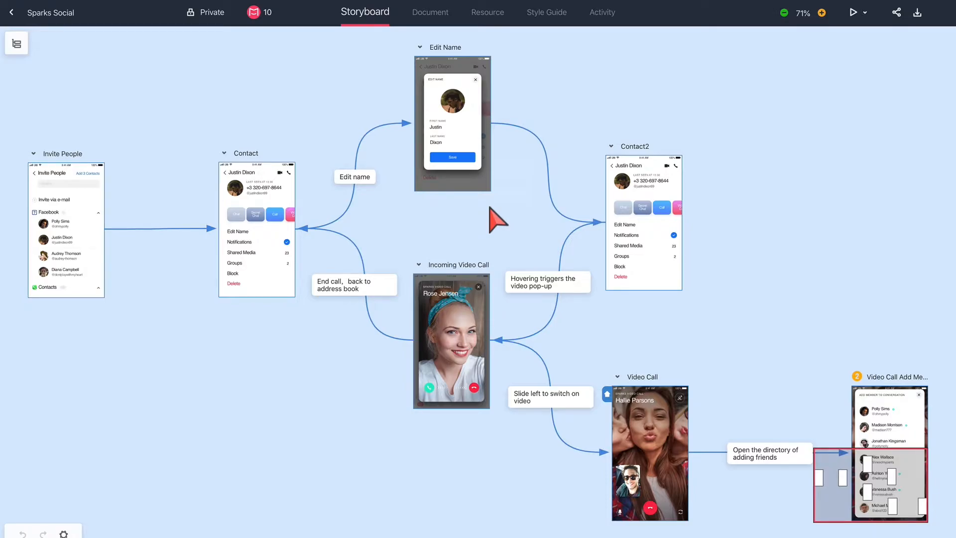
{"action": "right_click", "coordinate": [546, 94]}
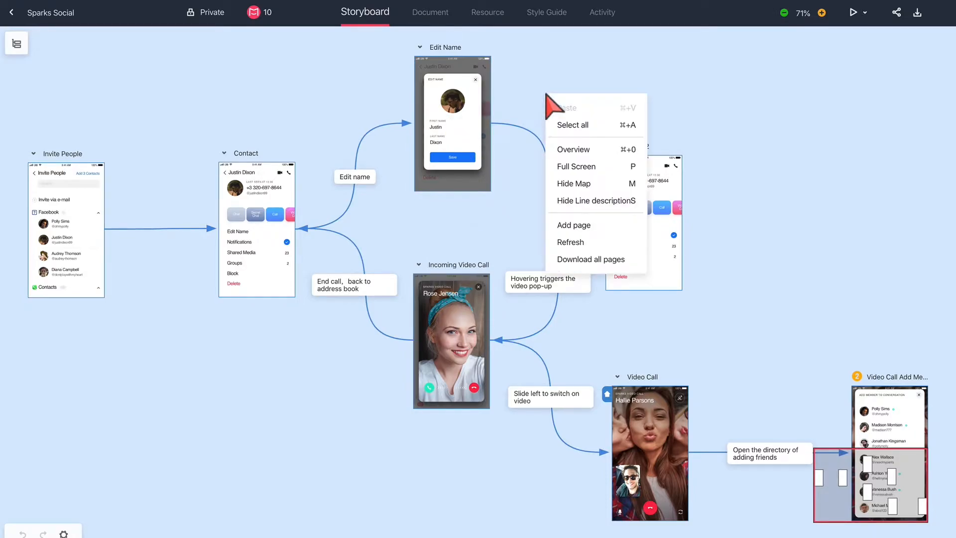
{"action": "left_click", "coordinate": [605, 167]}
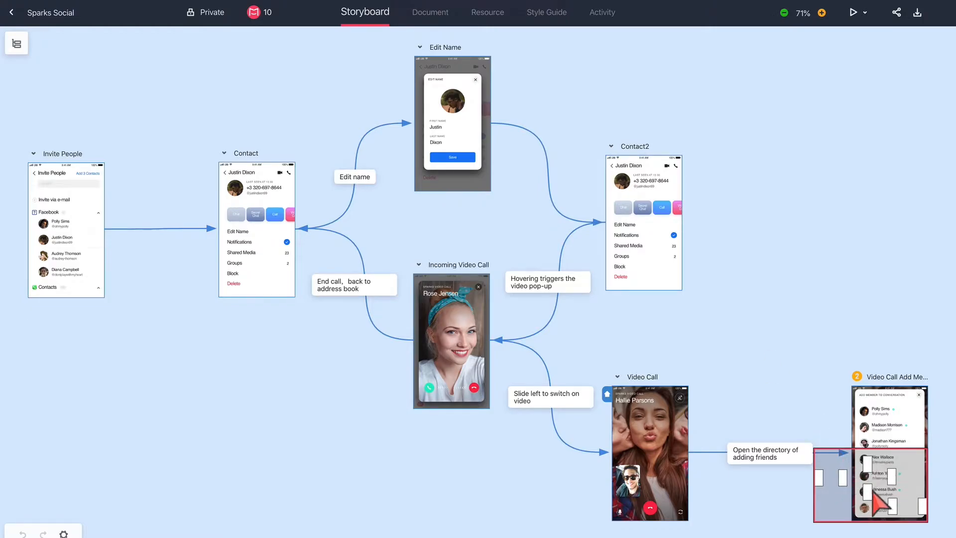
Hide the storyboard's navigation map and show it again.
{"action": "mouse_move", "coordinate": [873, 489]}
{"action": "left_mouse_down"}
{"action": "mouse_move", "coordinate": [858, 481]}
{"action": "mouse_move", "coordinate": [881, 497]}
{"action": "mouse_move", "coordinate": [868, 490]}
{"action": "left_mouse_up"}
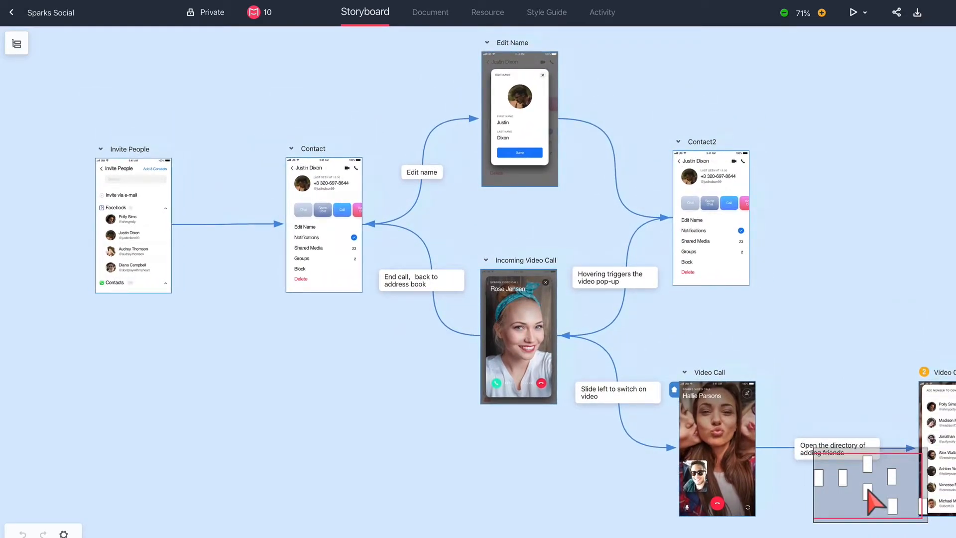
{"action": "right_click", "coordinate": [829, 283]}
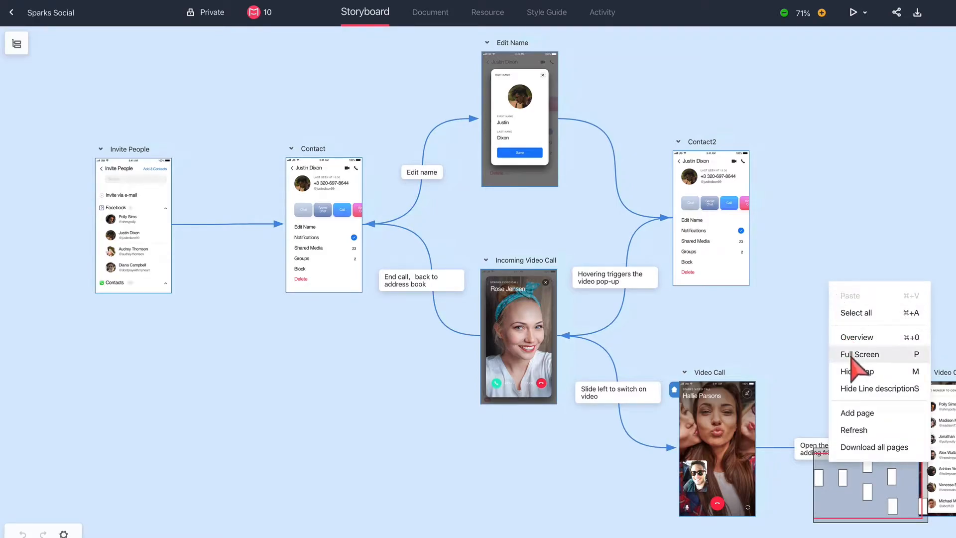
{"action": "left_click", "coordinate": [884, 372]}
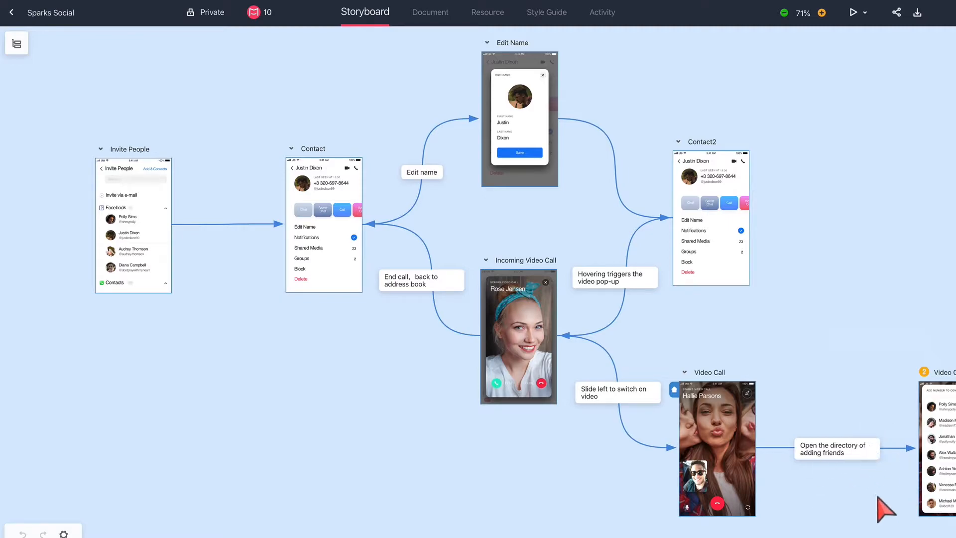
{"action": "right_click", "coordinate": [556, 202]}
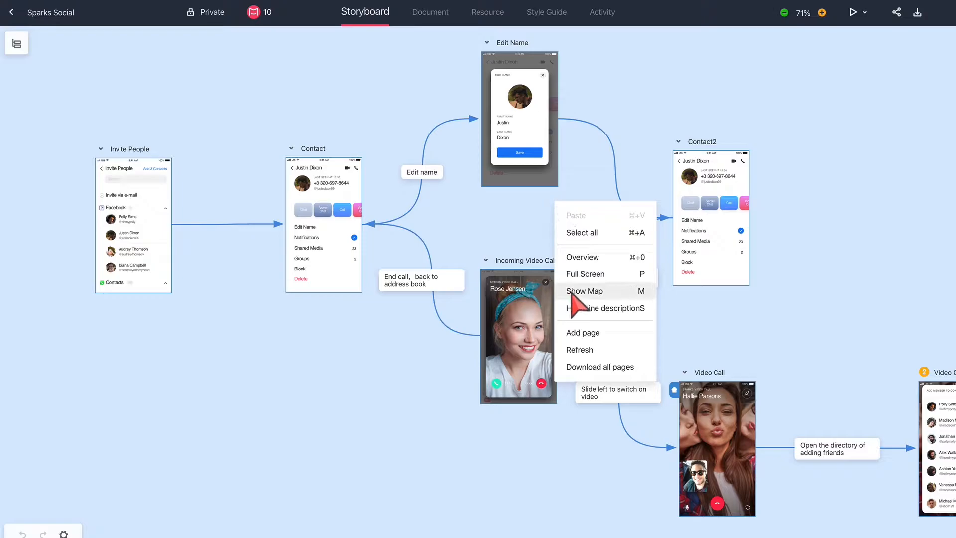
{"action": "left_click", "coordinate": [611, 292]}
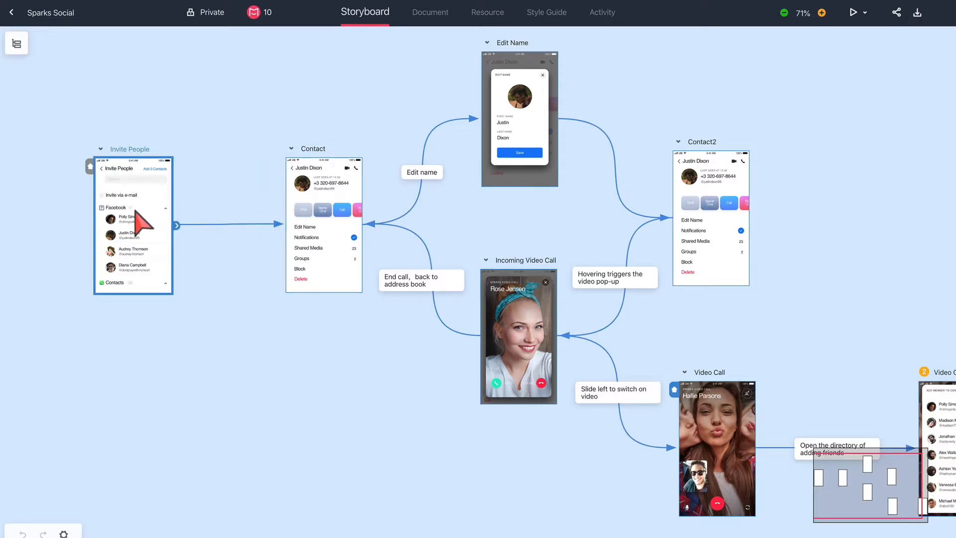
Select the Invite People and Contact pages together and move them slightly down and to the left.
{"action": "left_click", "coordinate": [320, 225], "text": "shift"}
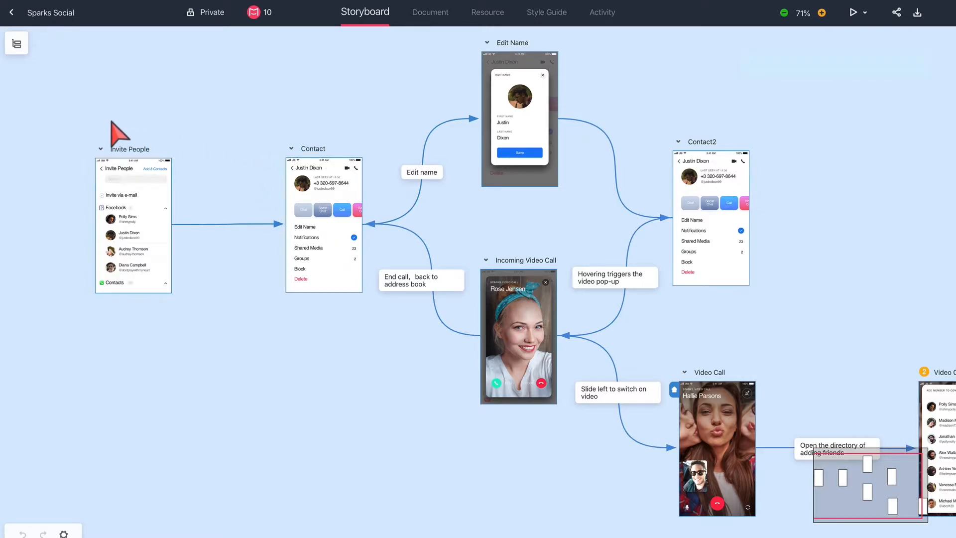
{"action": "left_click_drag", "start_coordinate": [67, 120], "coordinate": [374, 327]}
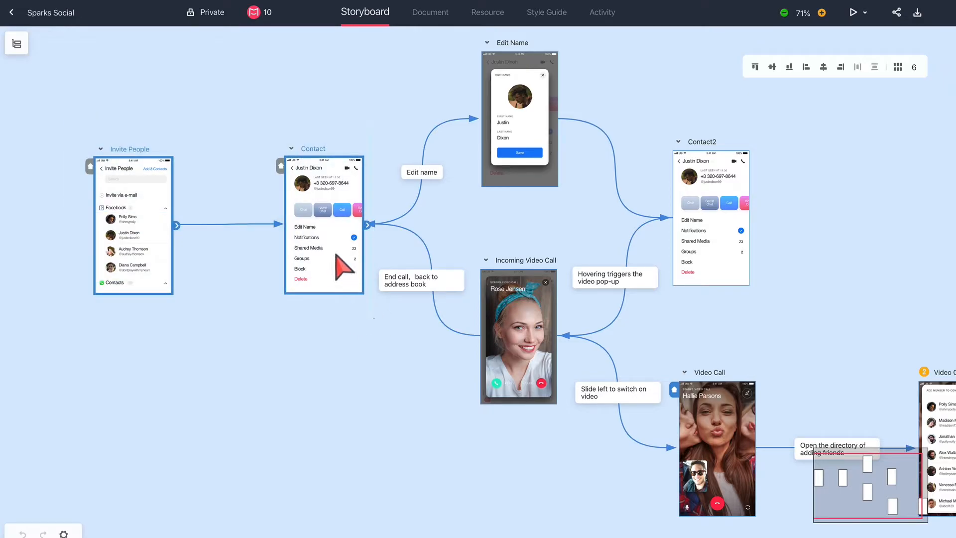
{"action": "mouse_move", "coordinate": [335, 253]}
{"action": "left_mouse_down"}
{"action": "mouse_move", "coordinate": [332, 319]}
{"action": "mouse_move", "coordinate": [337, 242]}
{"action": "mouse_move", "coordinate": [337, 285]}
{"action": "mouse_move", "coordinate": [317, 279]}
{"action": "mouse_move", "coordinate": [337, 265]}
{"action": "mouse_move", "coordinate": [324, 265]}
{"action": "left_mouse_up"}
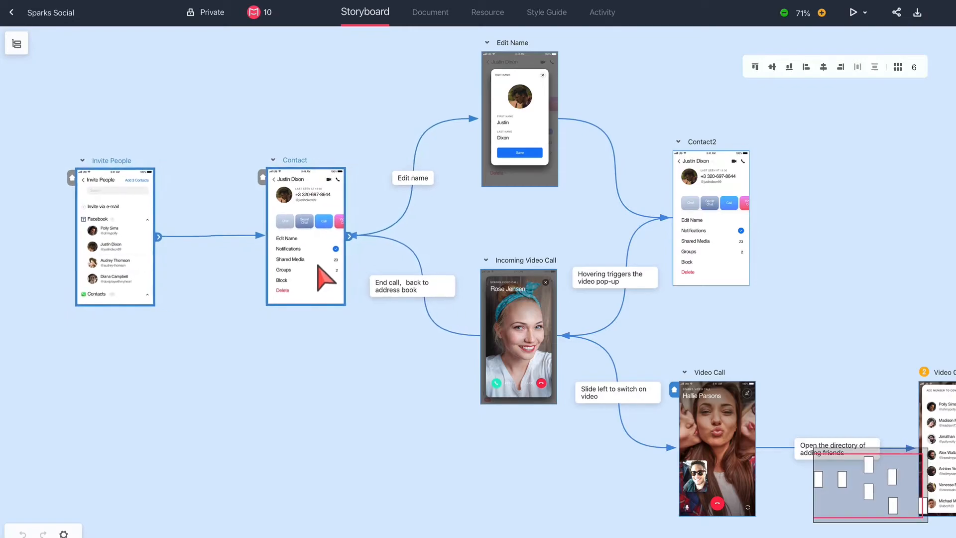
{"action": "left_click", "coordinate": [337, 340]}
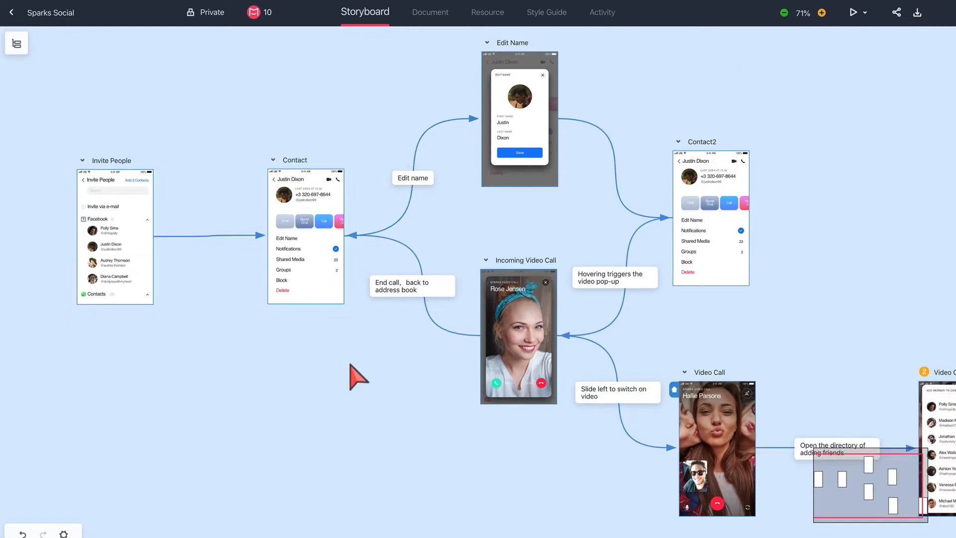
Rearrange all storyboard pages into a grid and set the number of columns to 4.
{"action": "key", "text": "ctrl+a"}
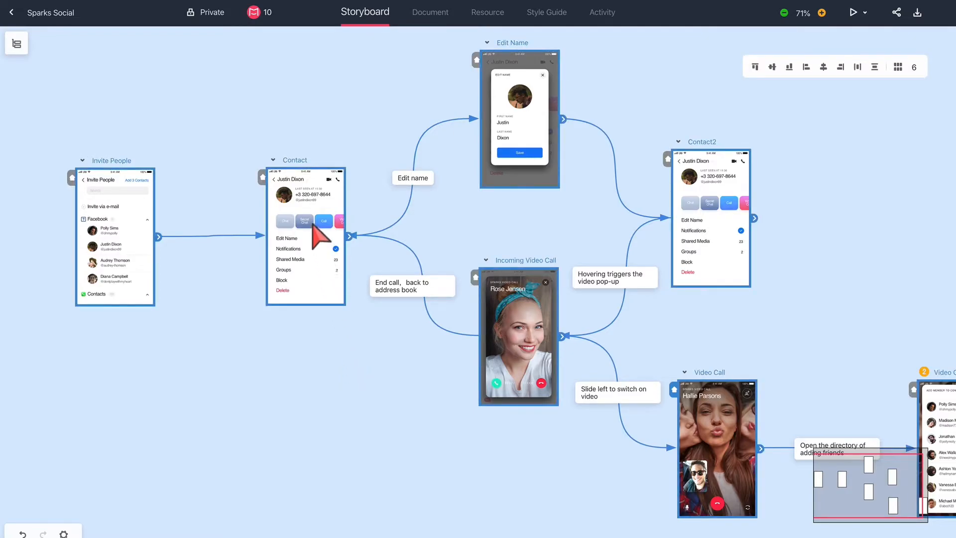
{"action": "right_click", "coordinate": [319, 235]}
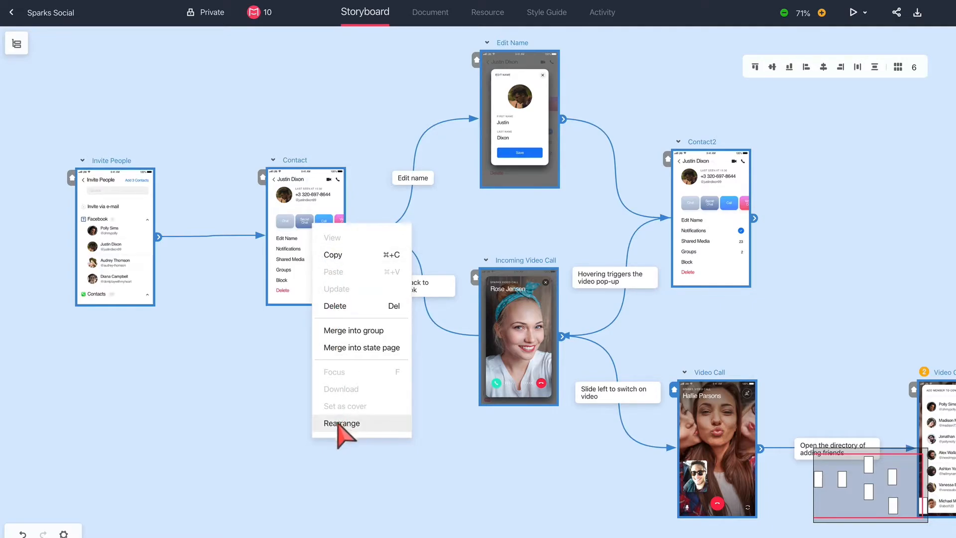
{"action": "left_click", "coordinate": [373, 426]}
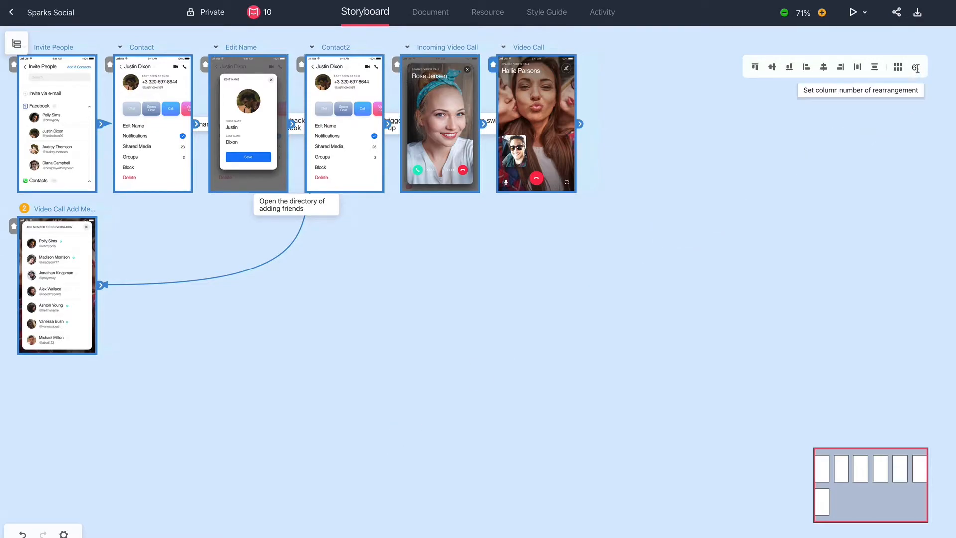
{"action": "left_click_drag", "start_coordinate": [916, 67], "coordinate": [912, 67]}
{"action": "type", "text": "4"}
{"action": "key", "text": "Return"}
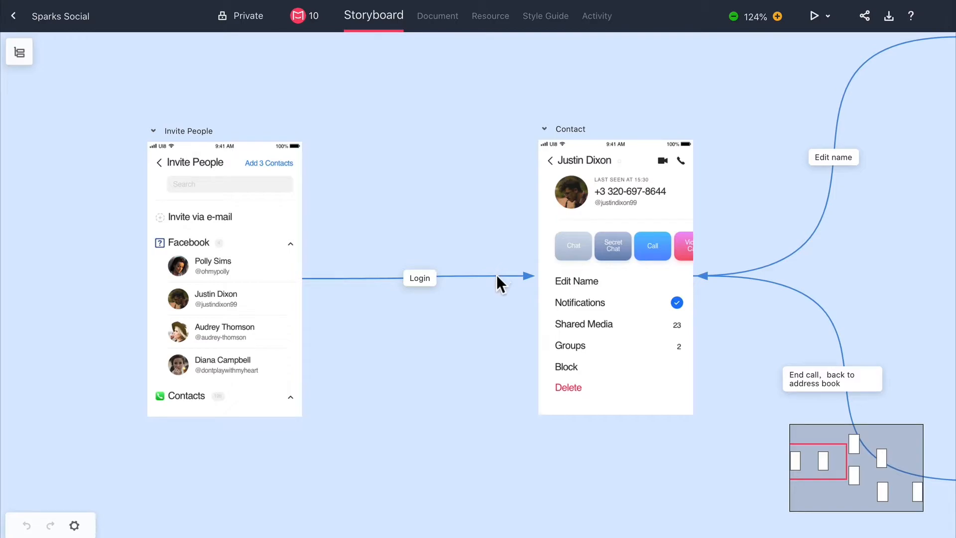
Delete the "Login" connection line between the Invite People and Contact pages.
{"action": "left_click", "coordinate": [497, 275]}
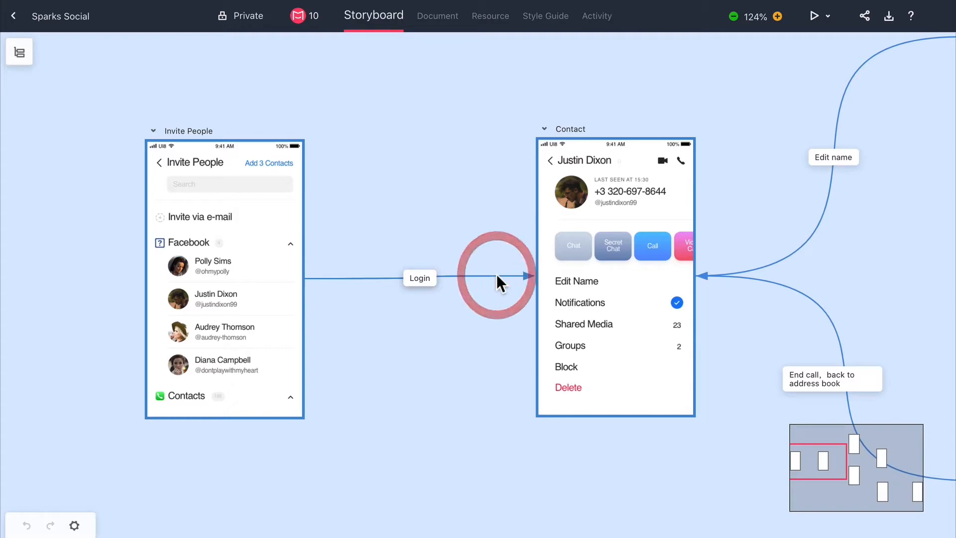
{"action": "right_click", "coordinate": [497, 275]}
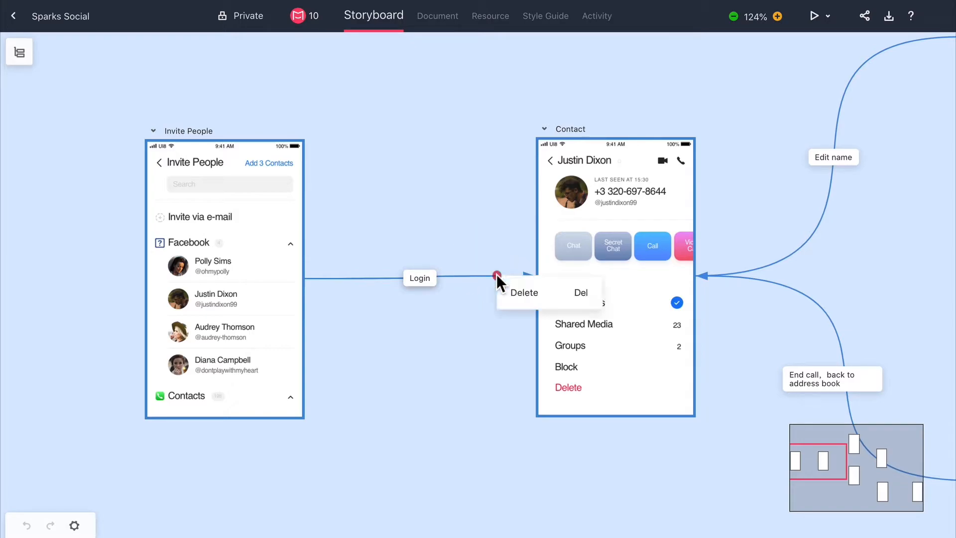
{"action": "left_click", "coordinate": [529, 292]}
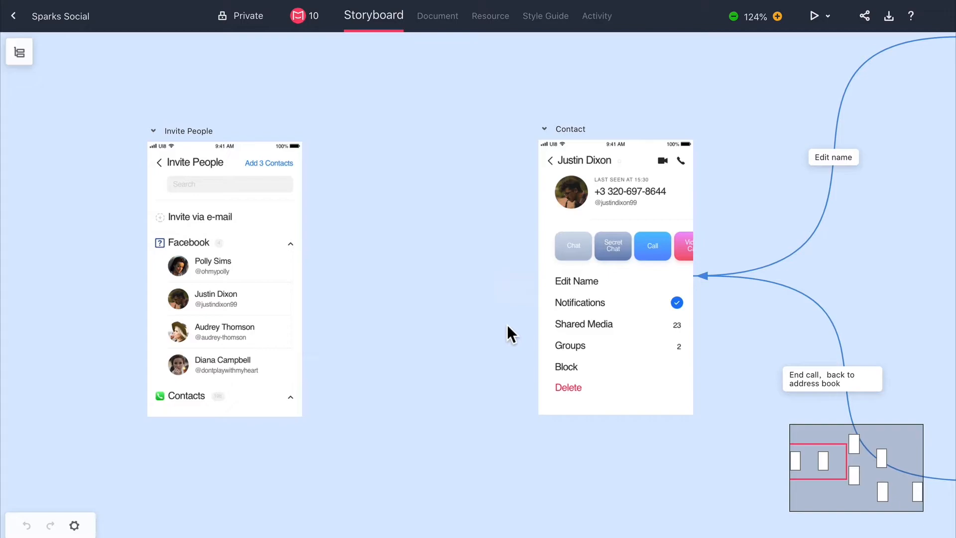
Duplicate the Invite People page and place the copy between the Invite People and Contact pages.
{"action": "scroll", "coordinate": [507, 324], "scroll_direction": "right", "scroll_amount": 1}
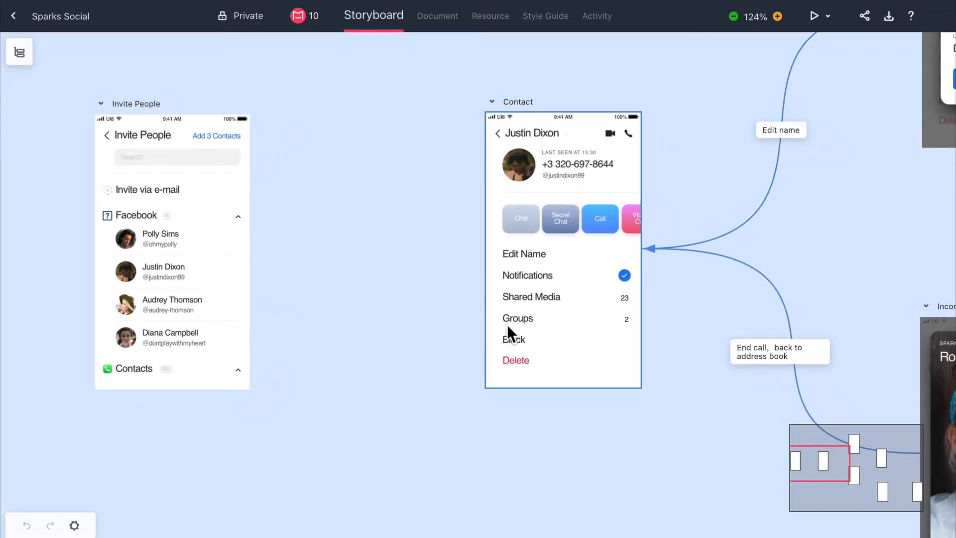
{"action": "left_click", "coordinate": [199, 157]}
{"action": "right_click", "coordinate": [199, 157]}
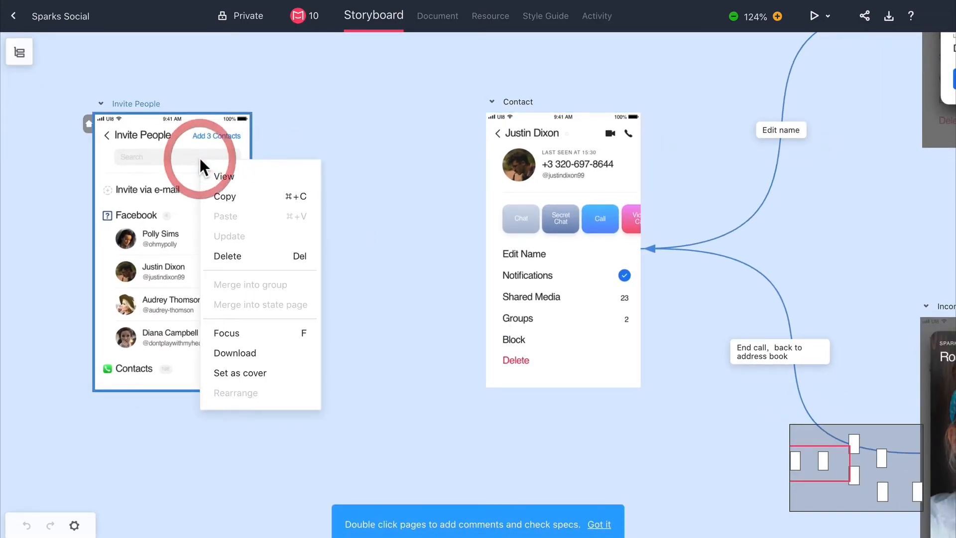
{"action": "left_click", "coordinate": [213, 194]}
{"action": "left_click", "coordinate": [285, 115]}
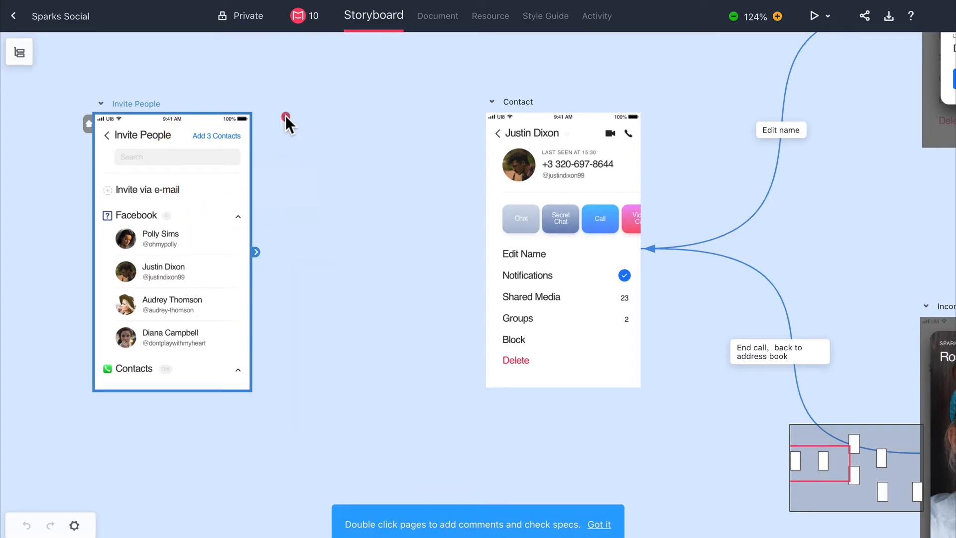
{"action": "key", "text": "ctrl+v"}
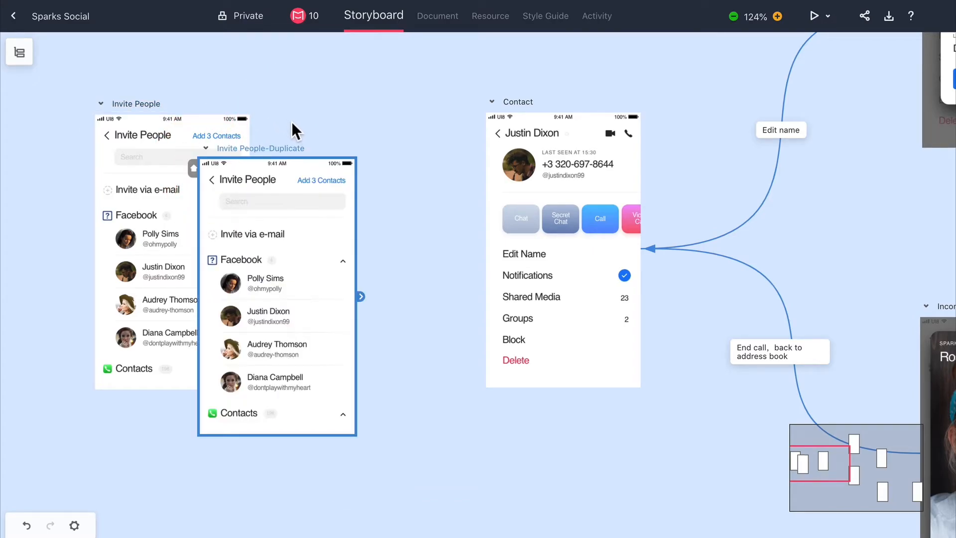
{"action": "left_click_drag", "start_coordinate": [246, 146], "coordinate": [336, 103]}
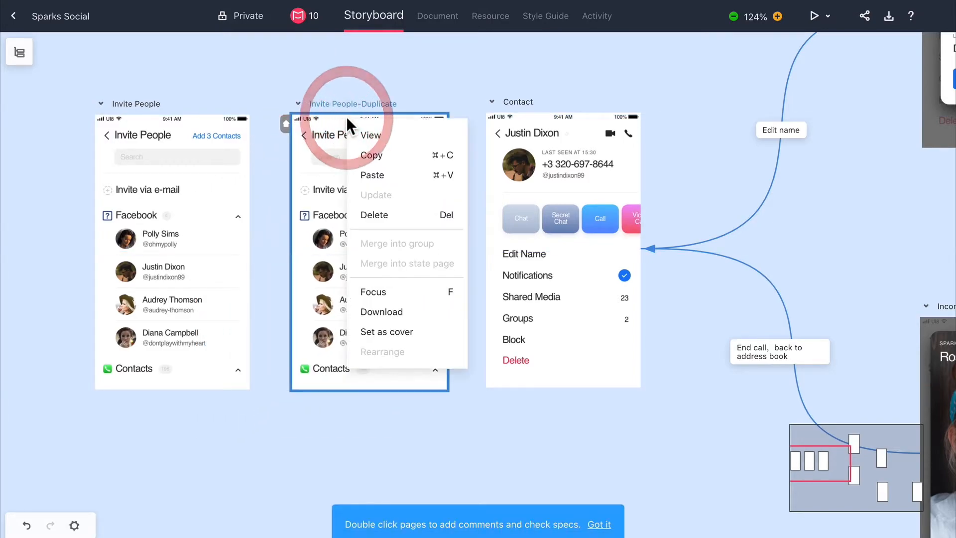
Delete the duplicated Invite People page from the storyboard.
{"action": "left_click", "coordinate": [403, 216]}
{"action": "left_click", "coordinate": [548, 298]}
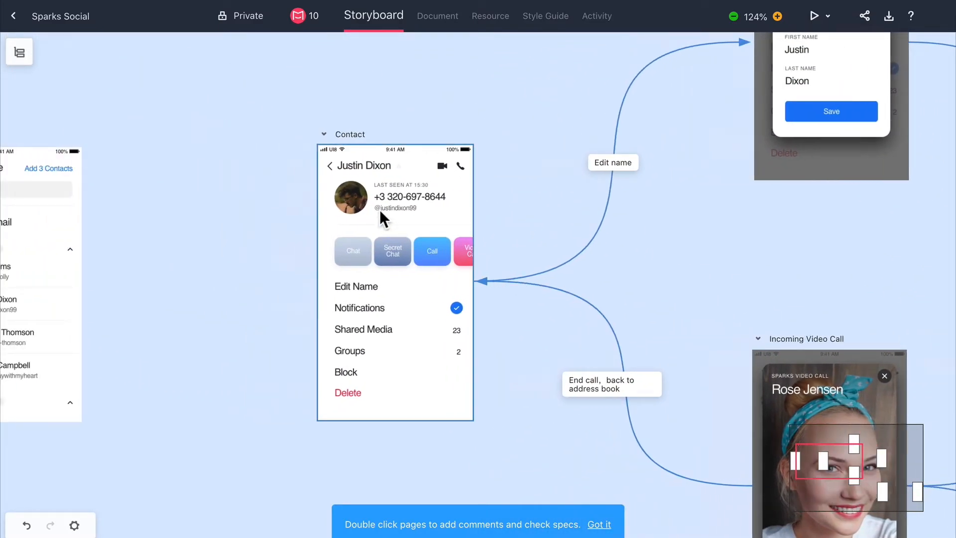
Focus the storyboard view on the Contact page.
{"action": "right_click", "coordinate": [380, 209]}
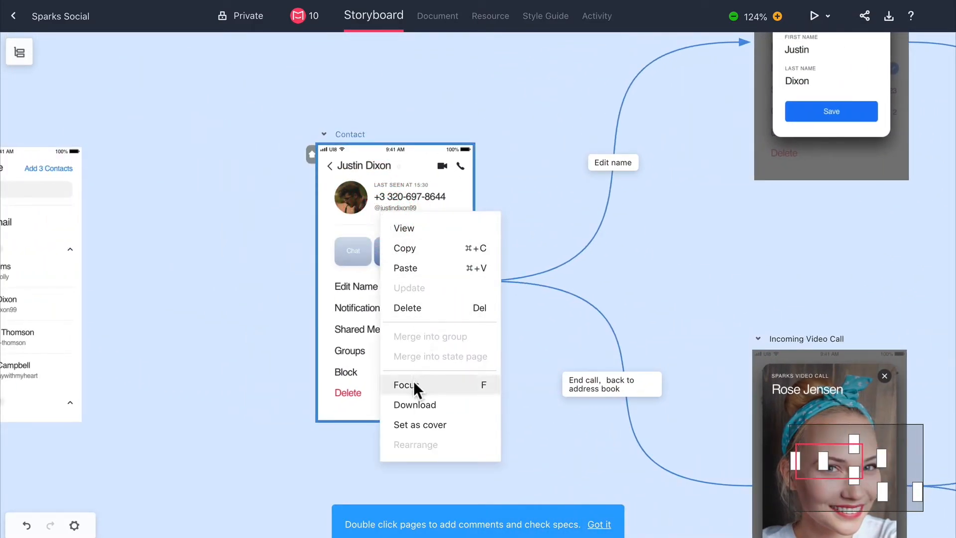
{"action": "left_click", "coordinate": [428, 383]}
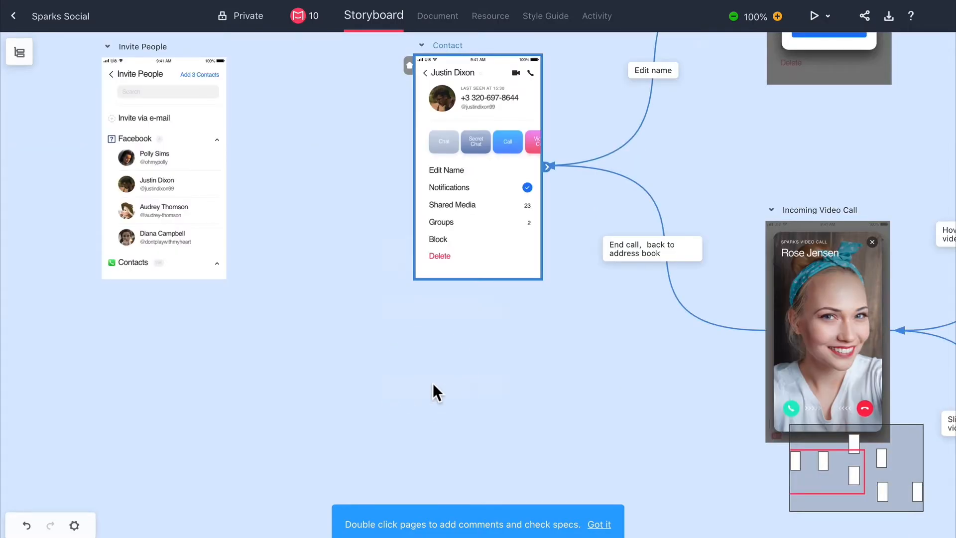
Check the download options for the Contact page and for the whole project.
{"action": "right_click", "coordinate": [452, 124]}
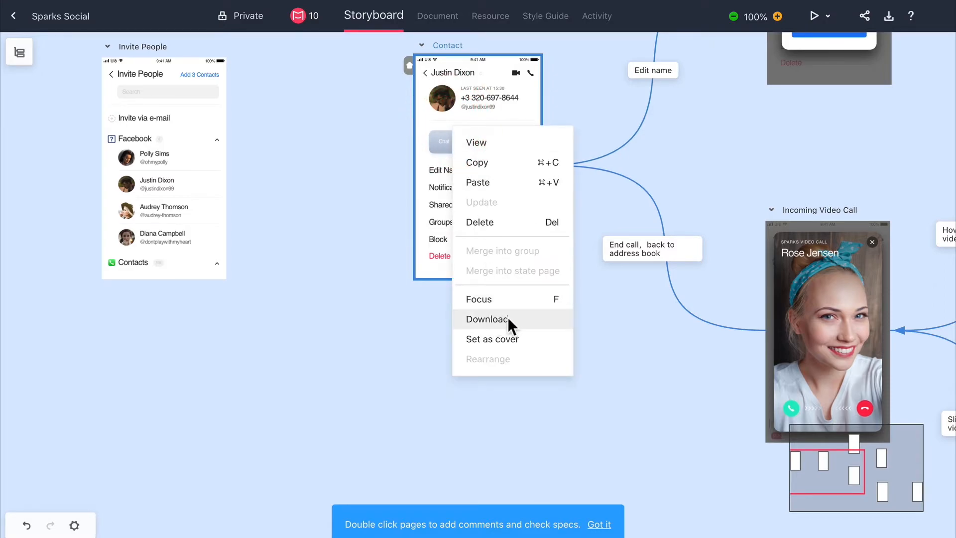
{"action": "left_click", "coordinate": [576, 92]}
{"action": "left_click", "coordinate": [504, 105]}
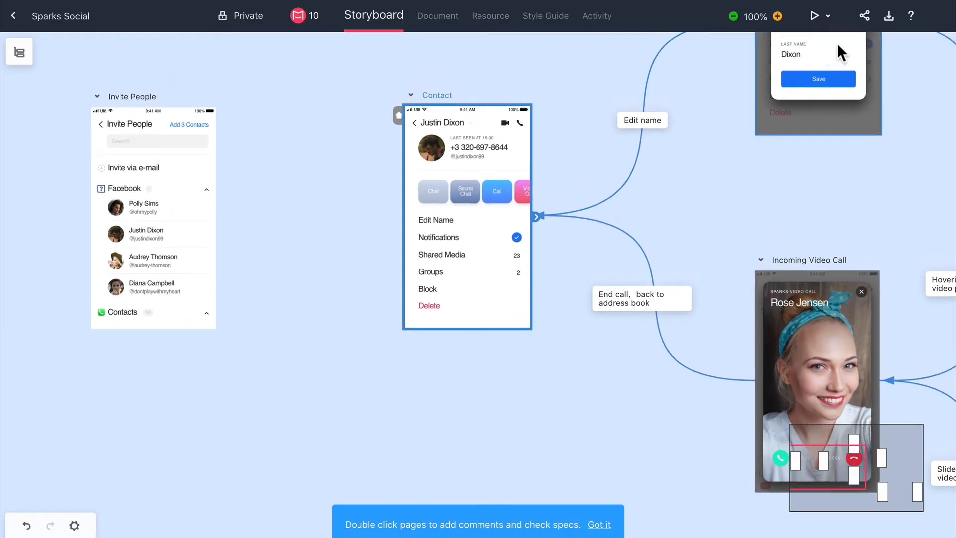
{"action": "left_click", "coordinate": [888, 16]}
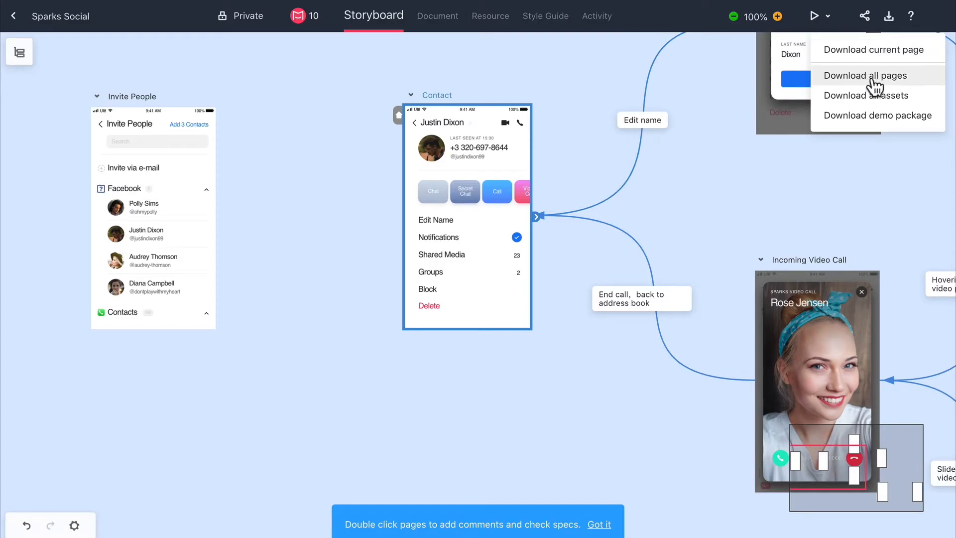
{"action": "left_click", "coordinate": [714, 192]}
Hide the line descriptions on the storyboard's connections and show them again.
{"action": "scroll", "coordinate": [719, 207], "scroll_direction": "right", "scroll_amount": 7}
{"action": "scroll", "coordinate": [719, 207], "scroll_direction": "up", "scroll_amount": 2}
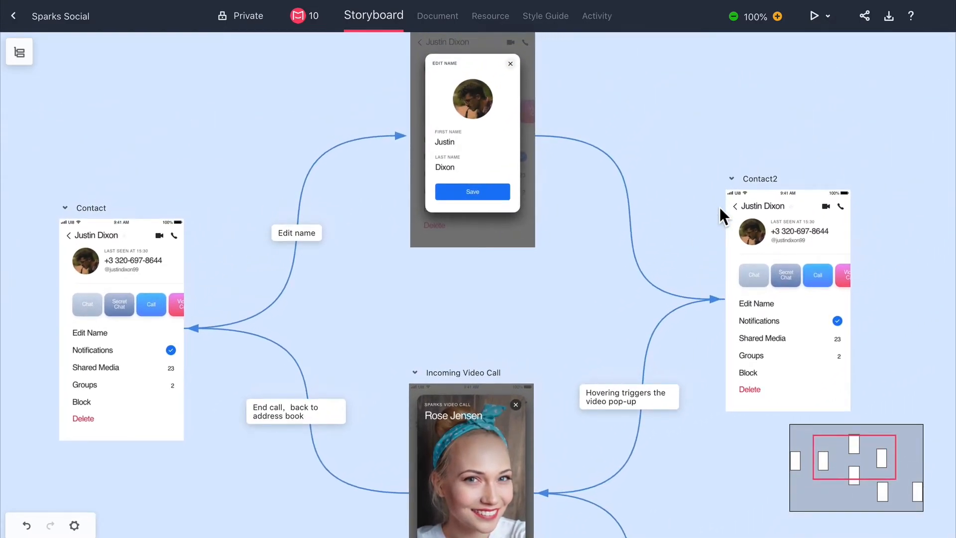
{"action": "right_click", "coordinate": [539, 269]}
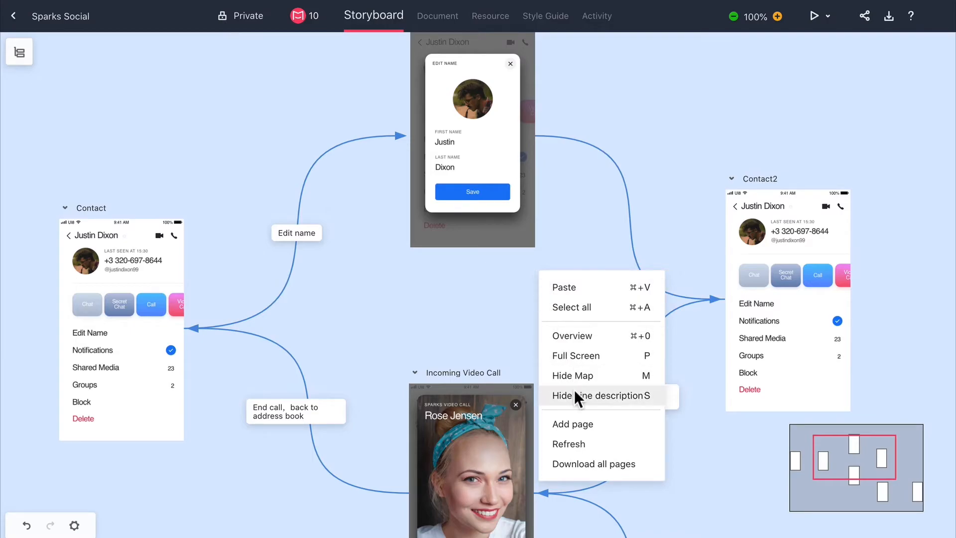
{"action": "left_click", "coordinate": [592, 398]}
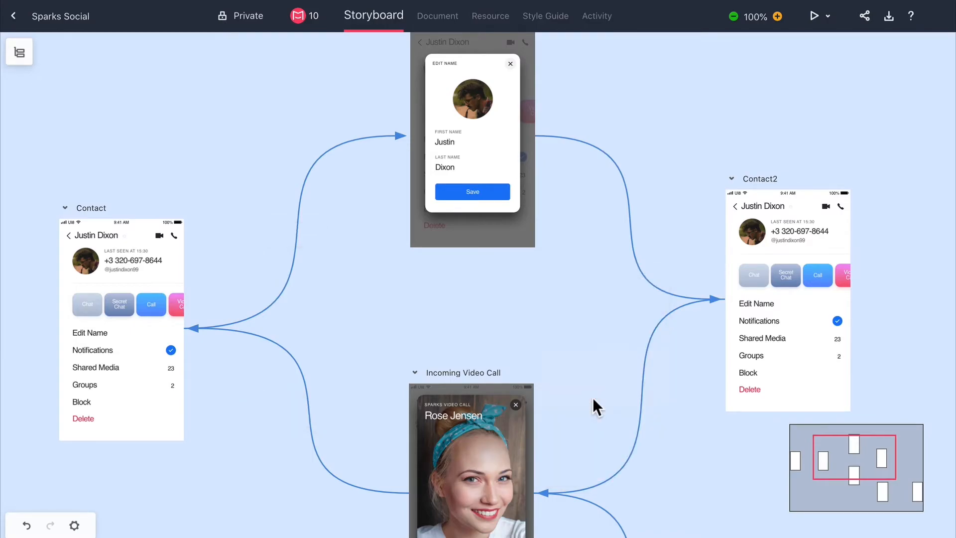
{"action": "right_click", "coordinate": [588, 240]}
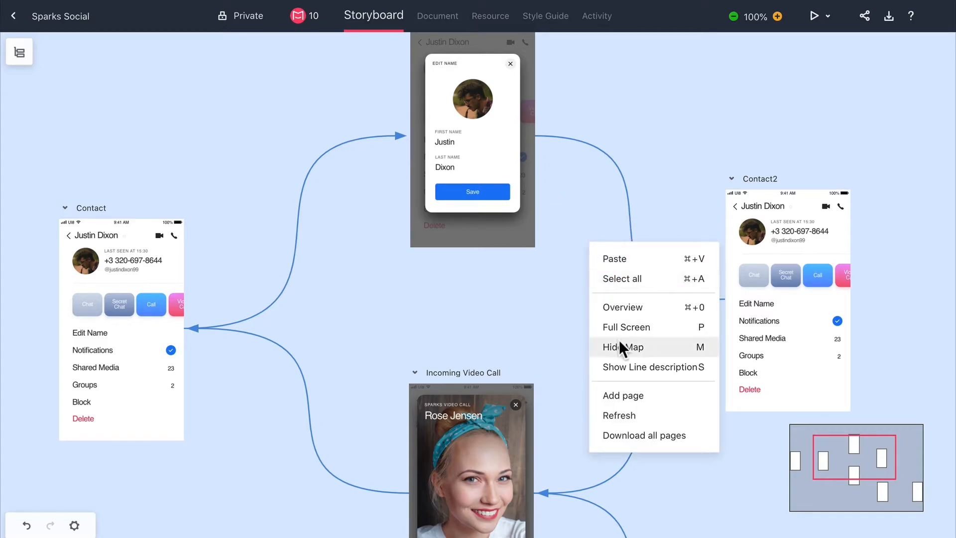
{"action": "left_click", "coordinate": [647, 367]}
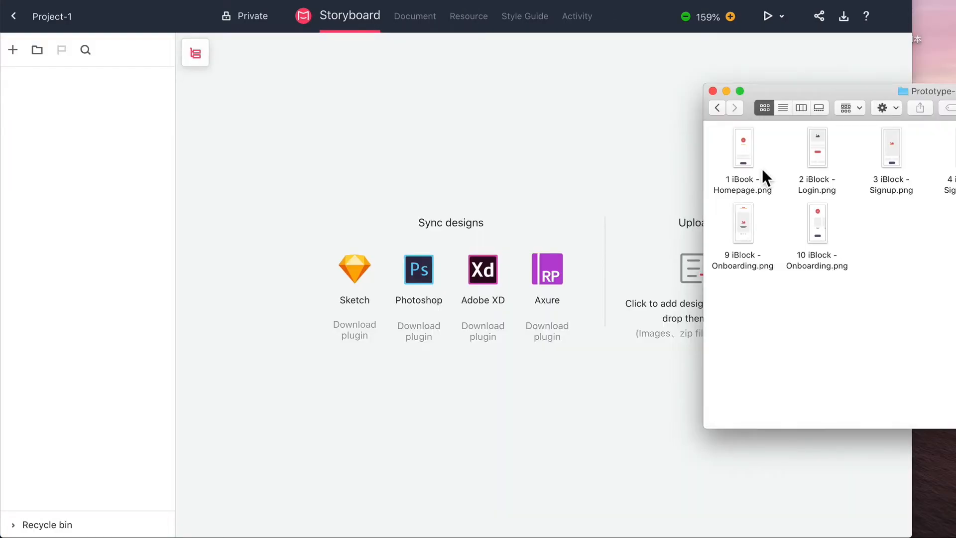
Upload 1 iBook - Homepage.png and the Prototype-1 folder from the file manager to the Project-1 storyboard.
{"action": "left_click_drag", "start_coordinate": [746, 149], "coordinate": [477, 315]}
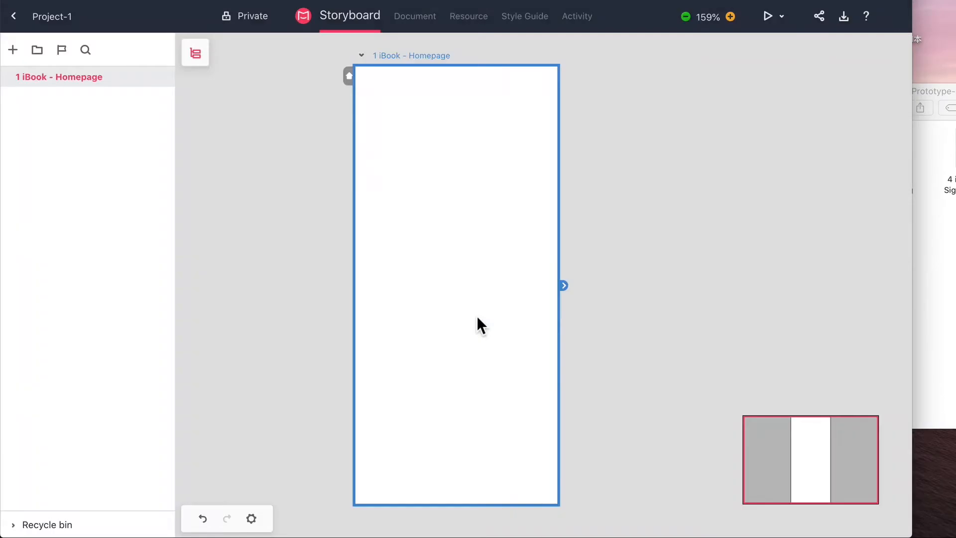
{"action": "left_click", "coordinate": [946, 345]}
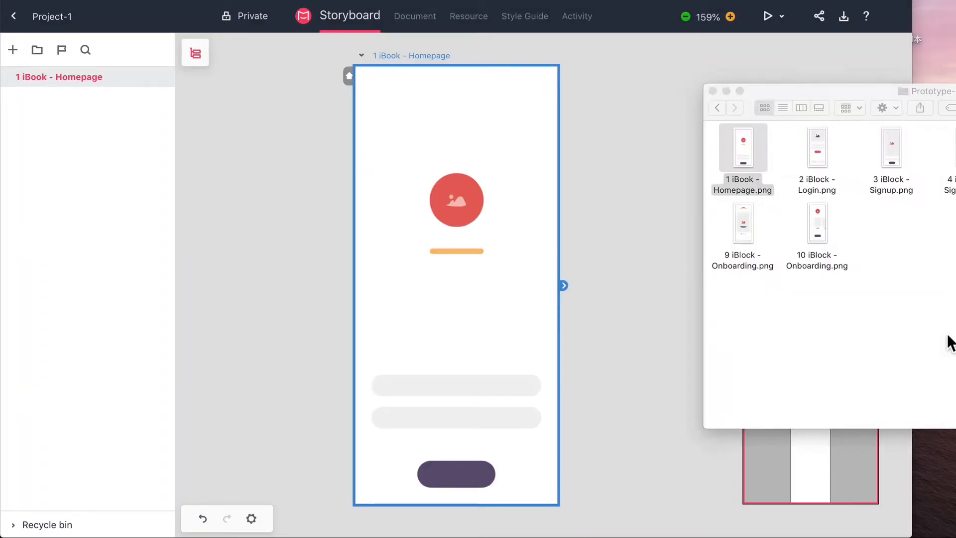
{"action": "left_click", "coordinate": [716, 108]}
{"action": "left_click_drag", "start_coordinate": [740, 149], "coordinate": [530, 316]}
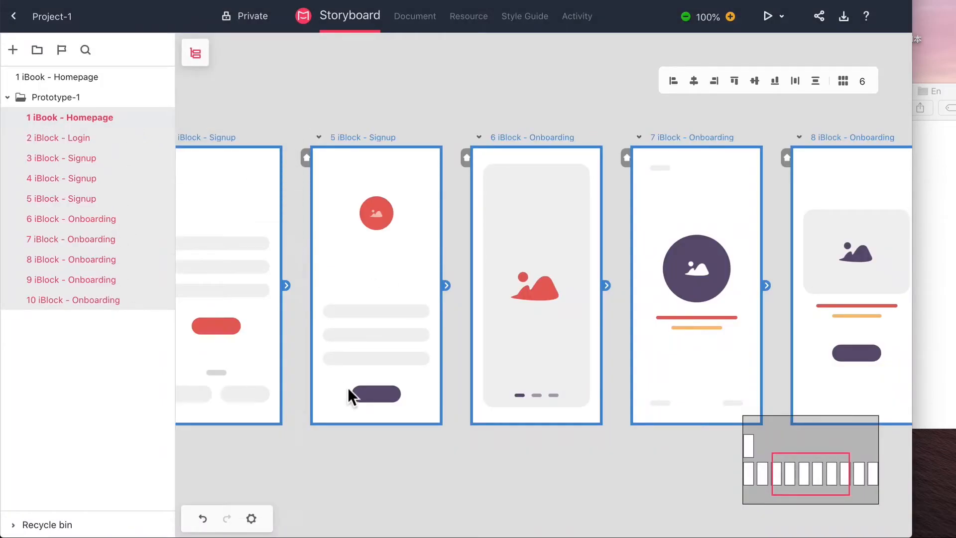
Upload Prototype-2 from the file manager to the Project-1 storyboard.
{"action": "left_click", "coordinate": [926, 259]}
{"action": "left_click_drag", "start_coordinate": [821, 149], "coordinate": [407, 242]}
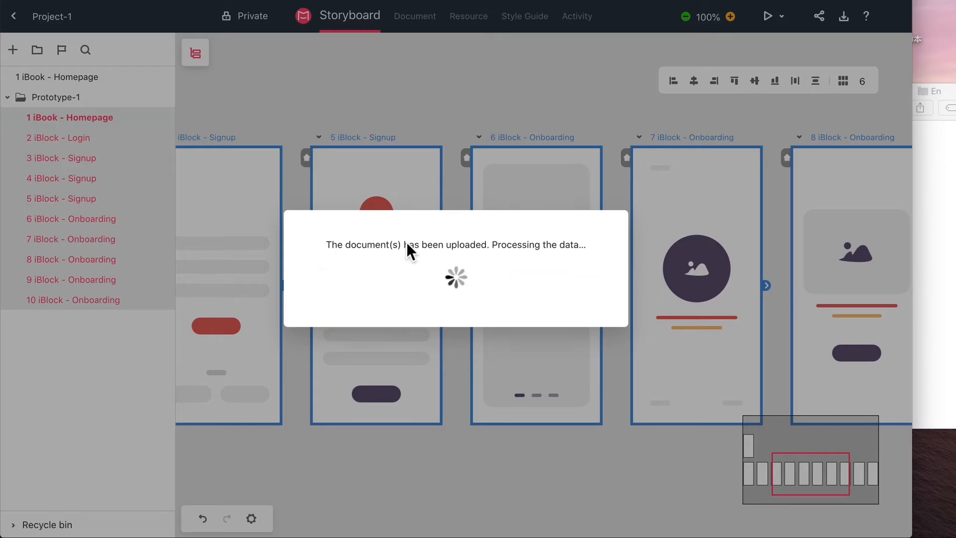
{"action": "scroll", "coordinate": [166, 348], "scroll_direction": "down", "scroll_amount": 5}
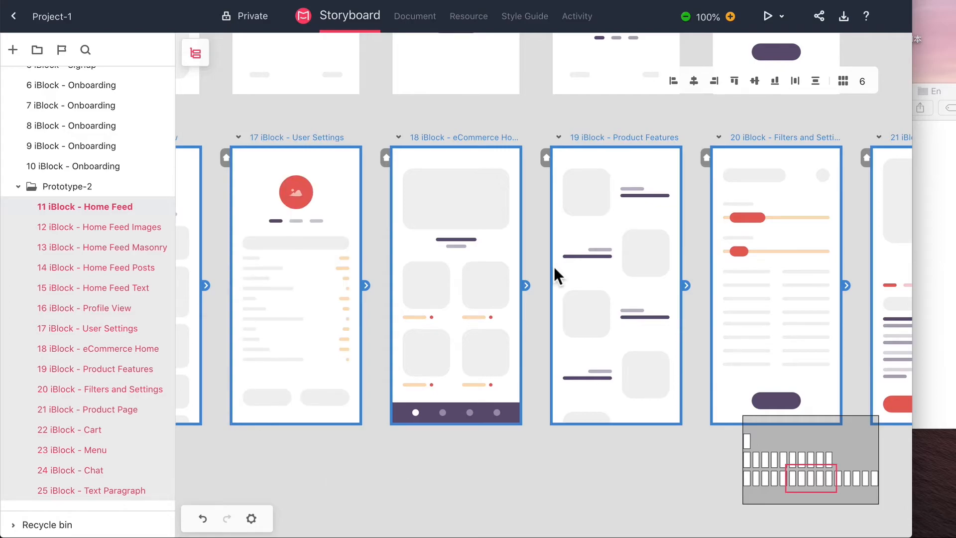
Deselect the uploaded pages and open the option for adding a page to the storyboard.
{"action": "left_click", "coordinate": [445, 111]}
{"action": "right_click", "coordinate": [446, 111]}
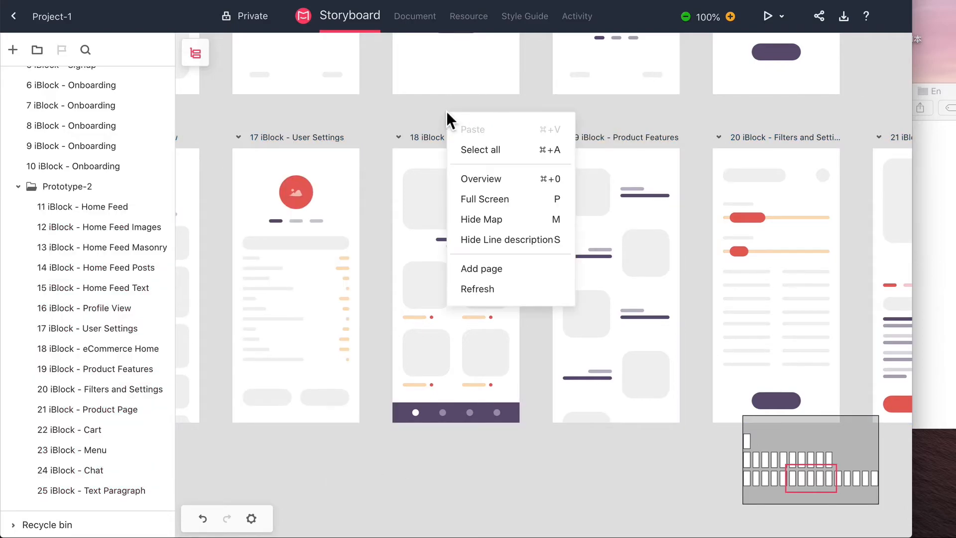
{"action": "left_click", "coordinate": [481, 268]}
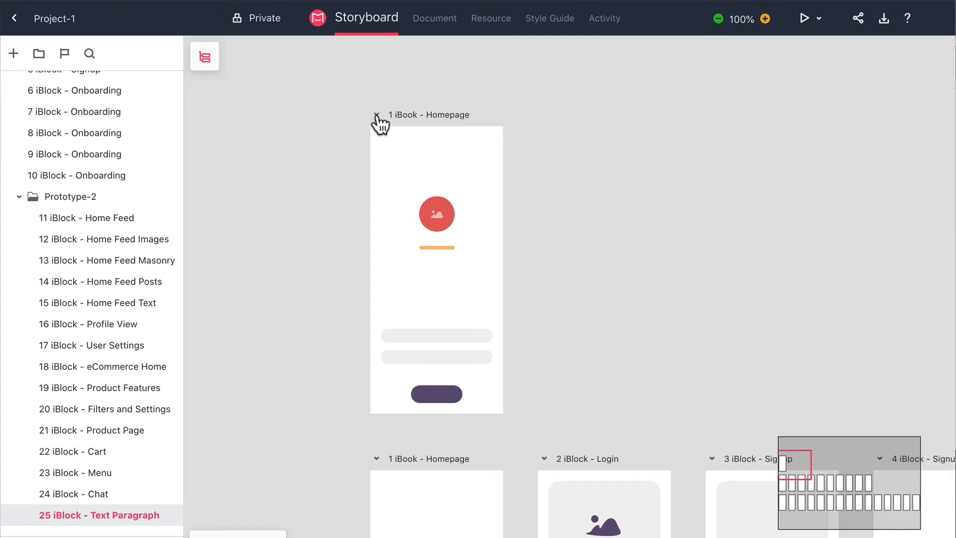
Tag the standalone 1 iBook - Homepage page outside the folders with a red number 1.
{"action": "left_click", "coordinate": [377, 115]}
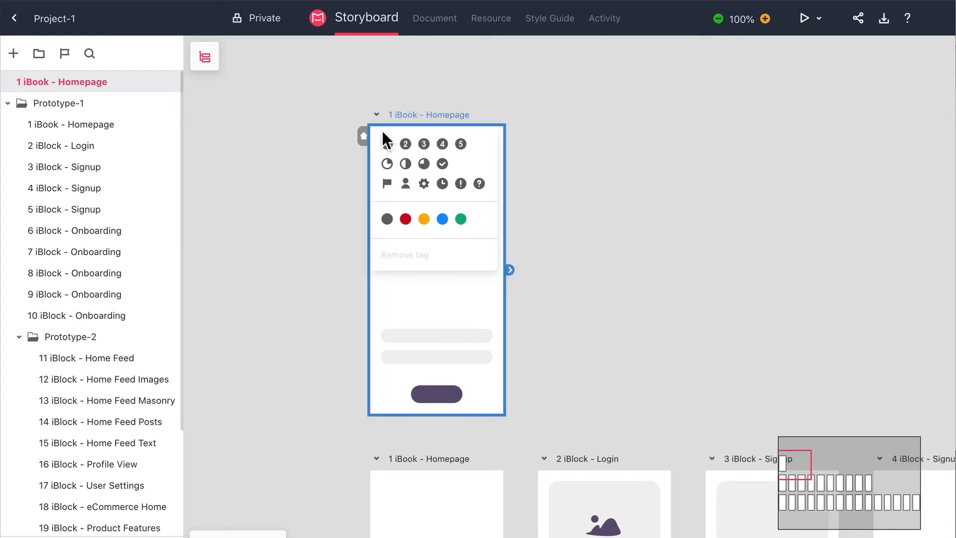
{"action": "left_click", "coordinate": [387, 144]}
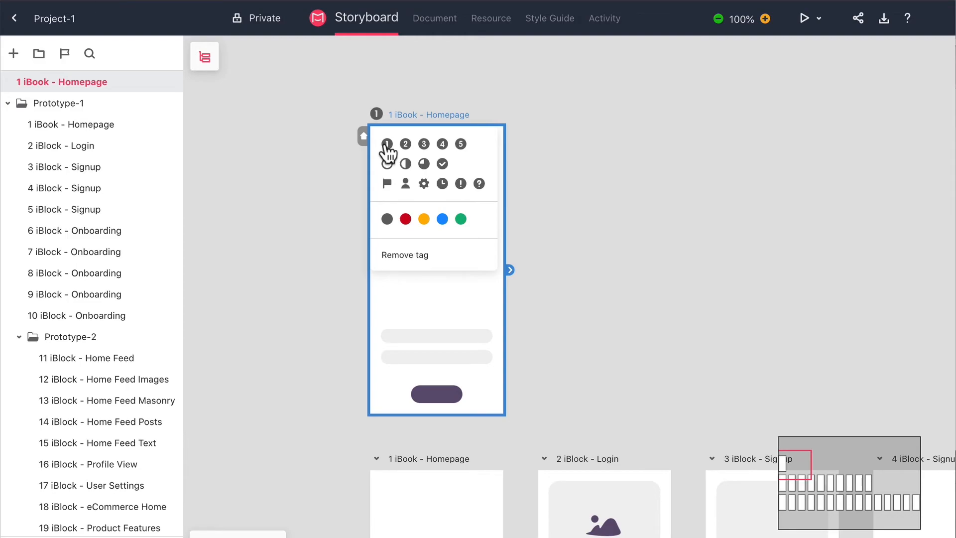
{"action": "left_click", "coordinate": [405, 219]}
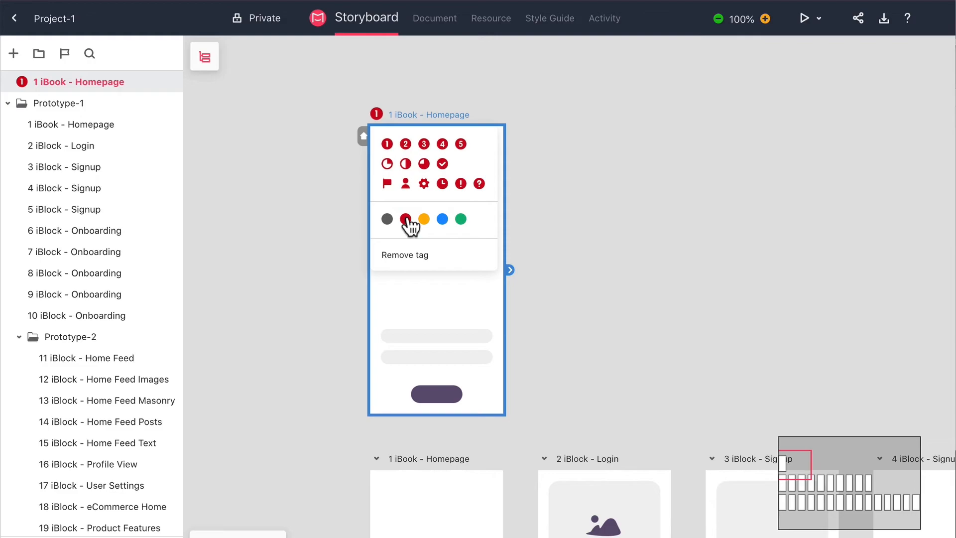
{"action": "left_click", "coordinate": [554, 188]}
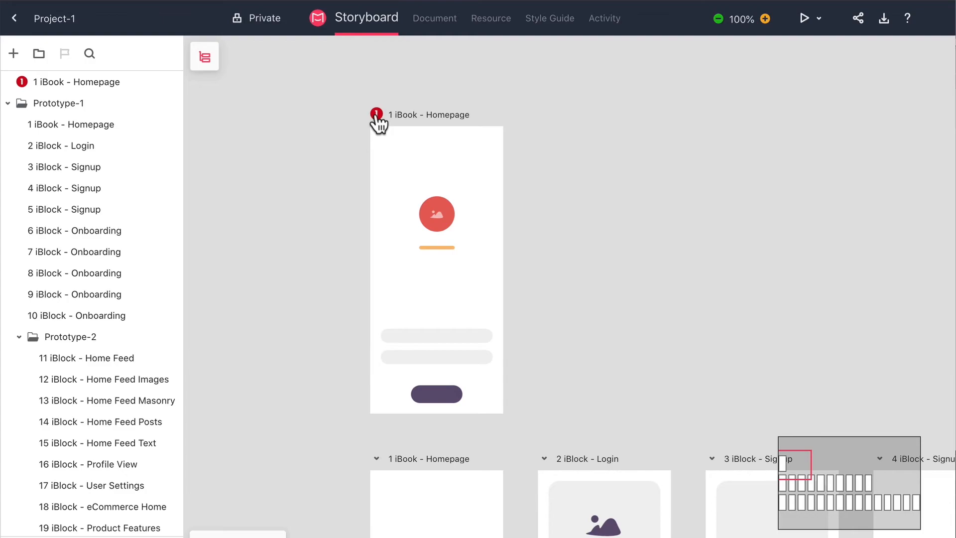
Tag the 1 iBook - Homepage page in the Prototype-1 folder with an orange number 2.
{"action": "mouse_move", "coordinate": [21, 86]}
{"action": "left_click", "coordinate": [57, 124]}
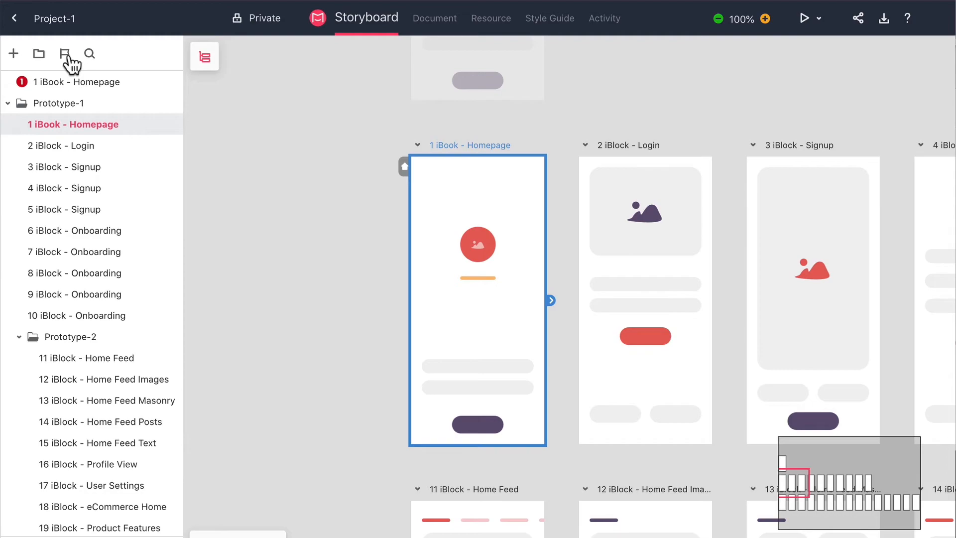
{"action": "left_click", "coordinate": [69, 56]}
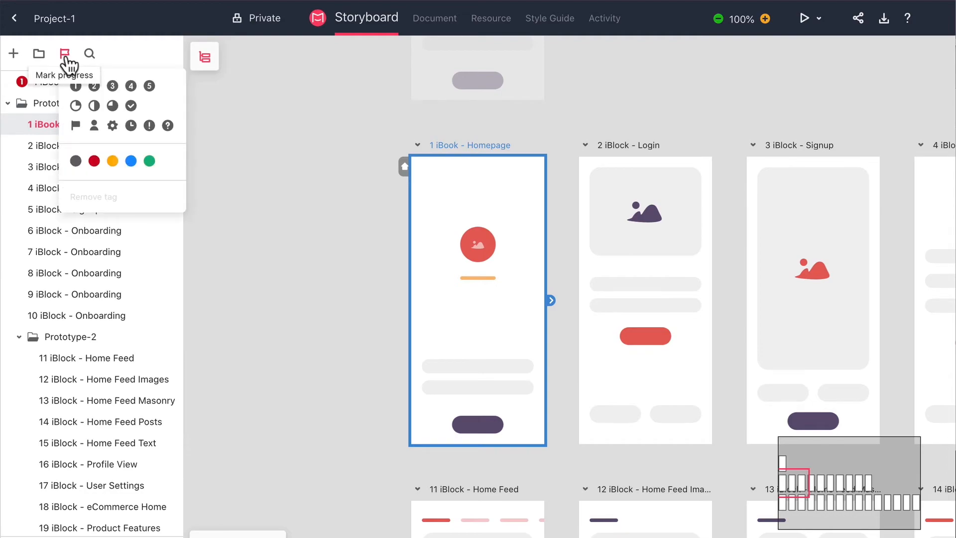
{"action": "left_click", "coordinate": [112, 161]}
{"action": "left_click", "coordinate": [94, 87]}
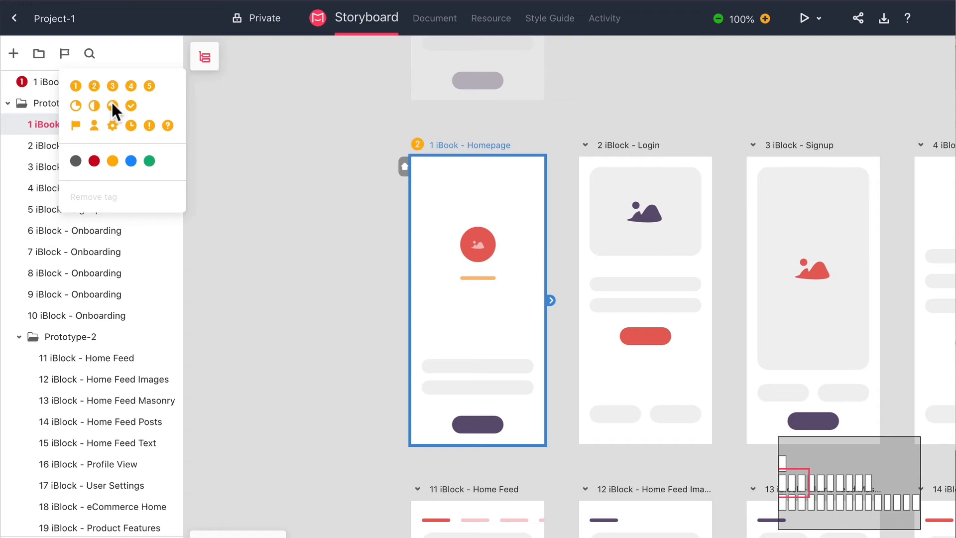
{"action": "left_click", "coordinate": [207, 146]}
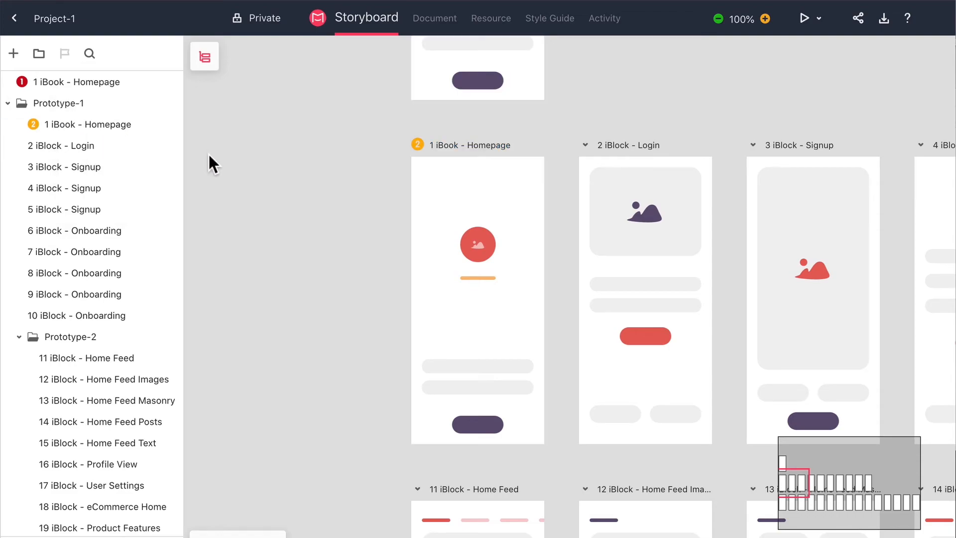
Remove the tag from the 1 iBook - Homepage page in Prototype-1 and set that page as the home page.
{"action": "left_click", "coordinate": [33, 124]}
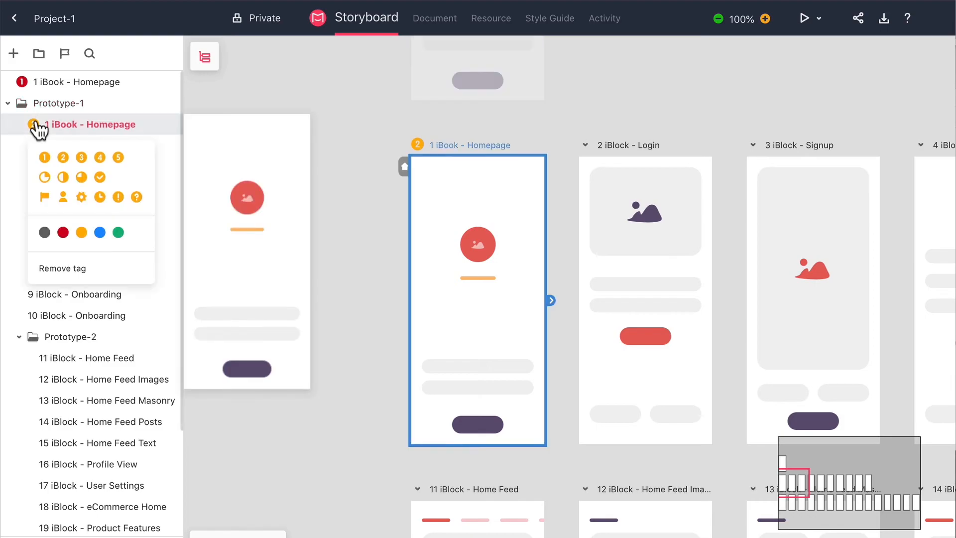
{"action": "left_click", "coordinate": [63, 268]}
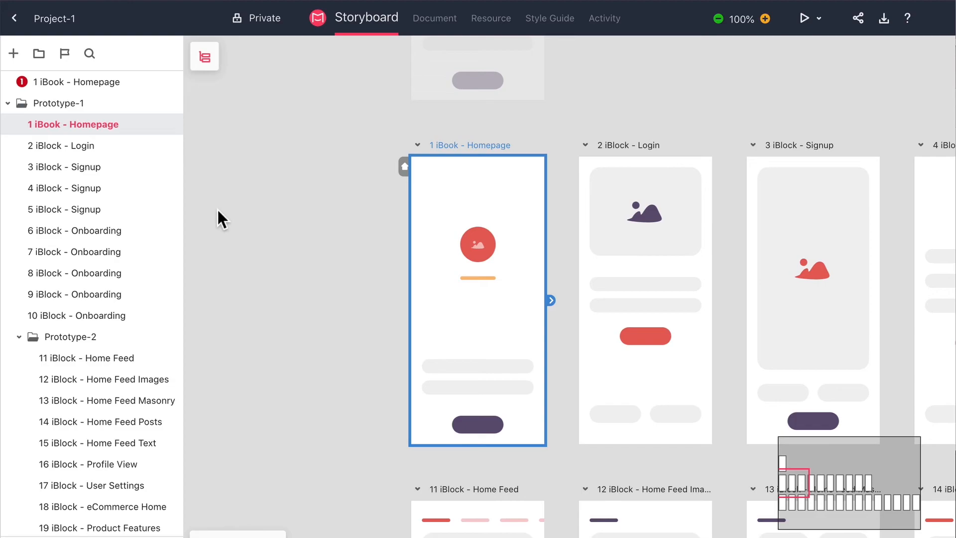
{"action": "left_click", "coordinate": [404, 167]}
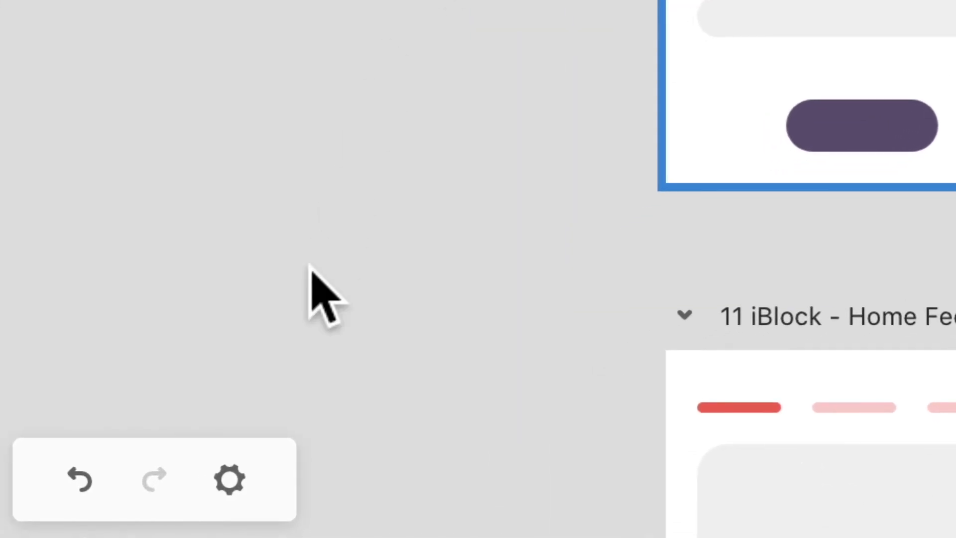
Set the storyboard's background color to yellow f8e71c and its line color to red d0021b.
{"action": "left_click", "coordinate": [231, 480]}
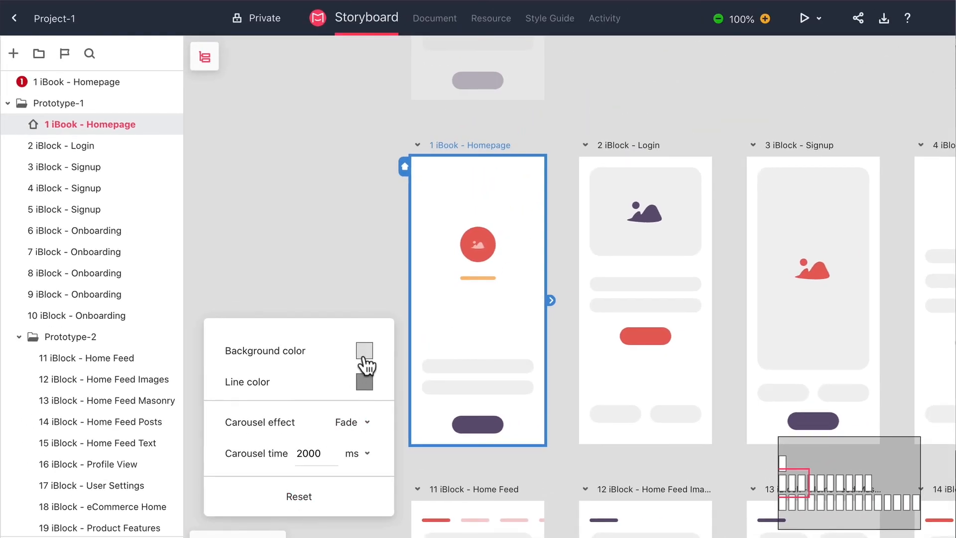
{"action": "left_click", "coordinate": [481, 42]}
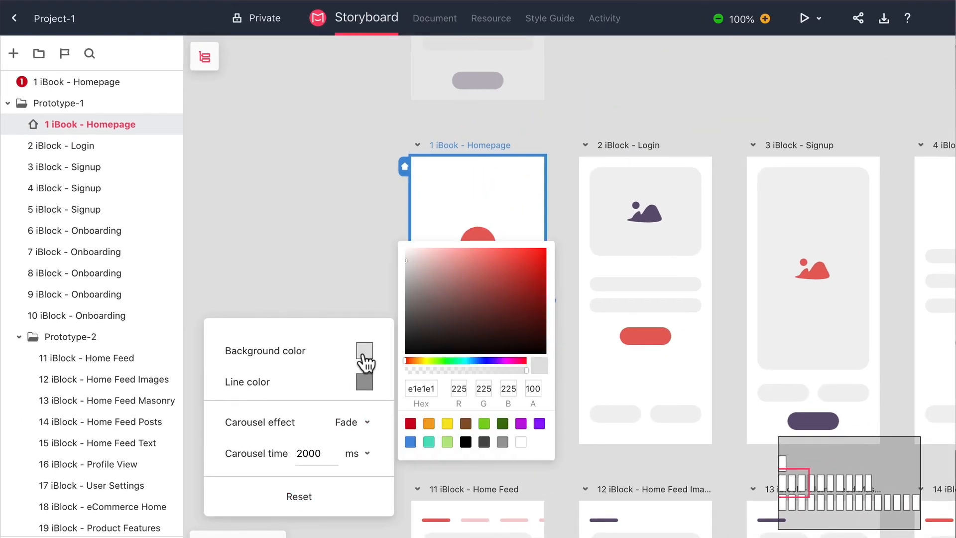
{"action": "left_click", "coordinate": [446, 423]}
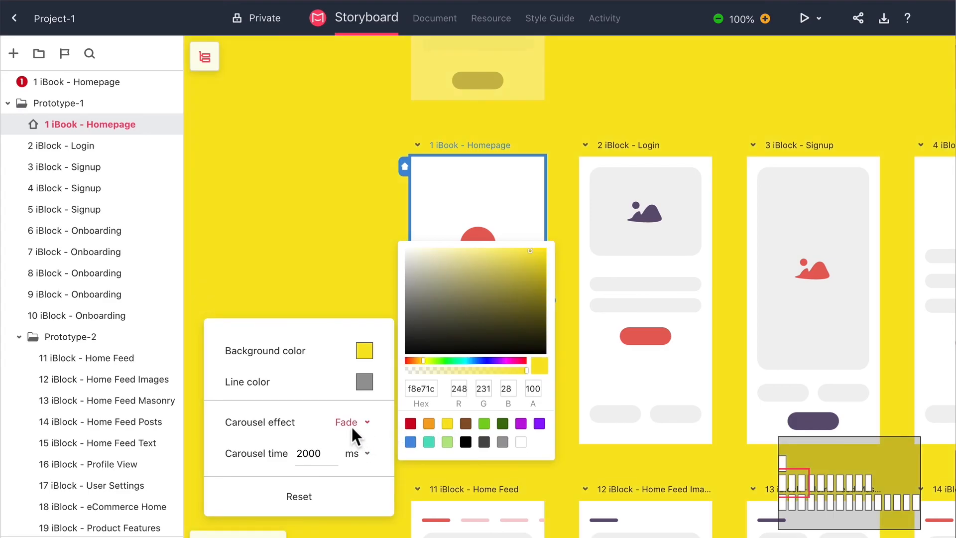
{"action": "left_click", "coordinate": [362, 383]}
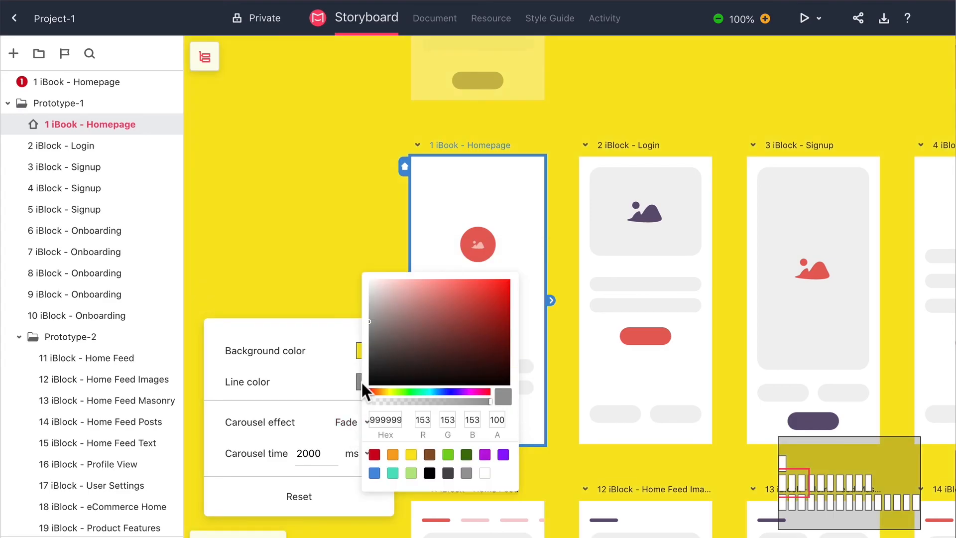
{"action": "left_click", "coordinate": [375, 453]}
Link Prototype-1's 1 iBook - Homepage page to 2 iBlock - Login, and 2 iBlock - Login to 3 iBlock - Signup.
{"action": "left_click_drag", "start_coordinate": [549, 300], "coordinate": [588, 297]}
{"action": "left_click_drag", "start_coordinate": [713, 302], "coordinate": [756, 299]}
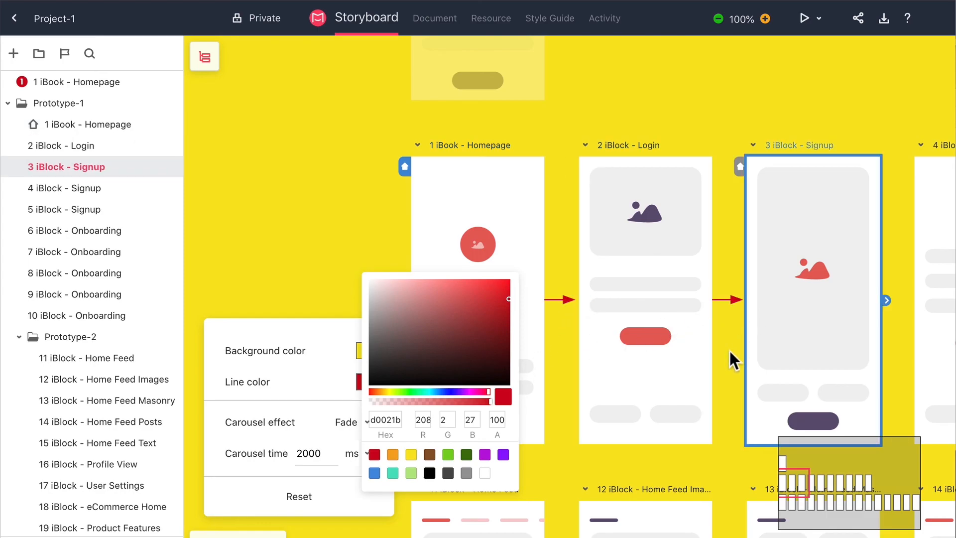
Reset the storyboard settings to their defaults and close them.
{"action": "left_click", "coordinate": [335, 496]}
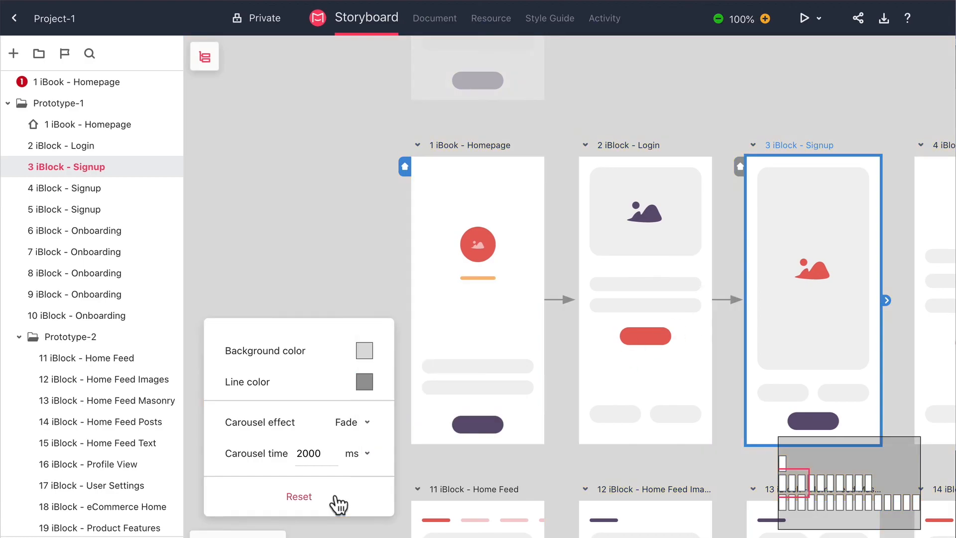
{"action": "left_click", "coordinate": [470, 467]}
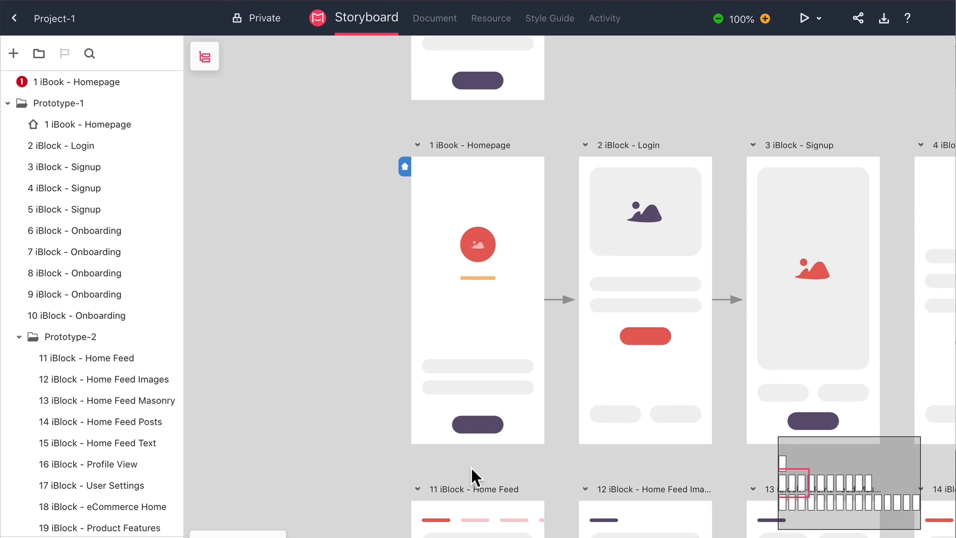